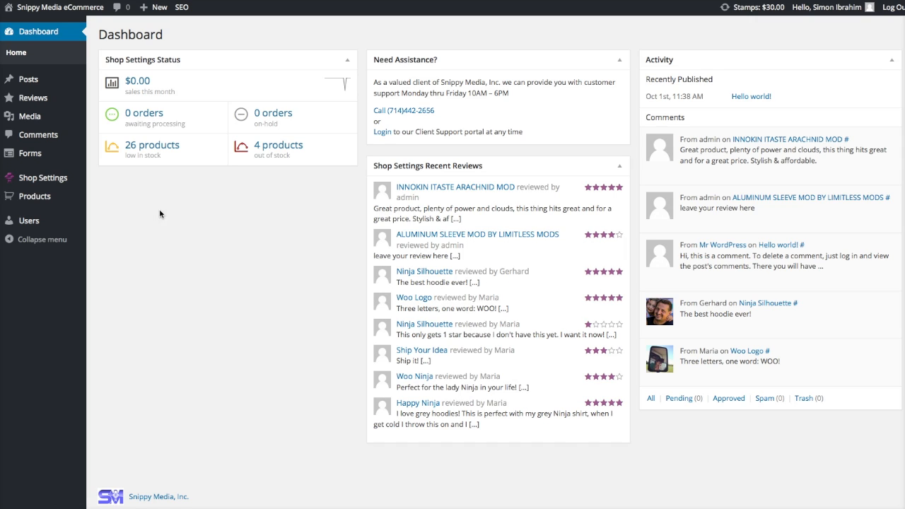
Open the management page for the store's product categories.
mouse_move(67, 203)
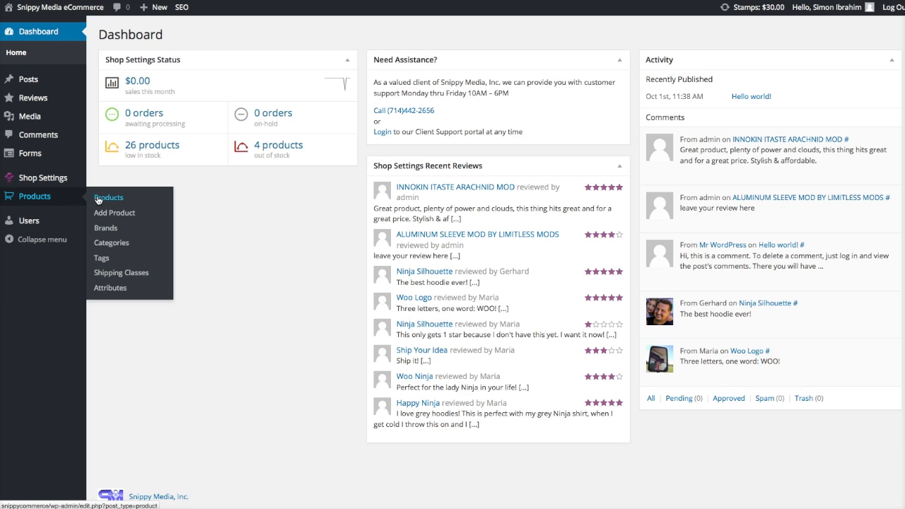
left_click(117, 244)
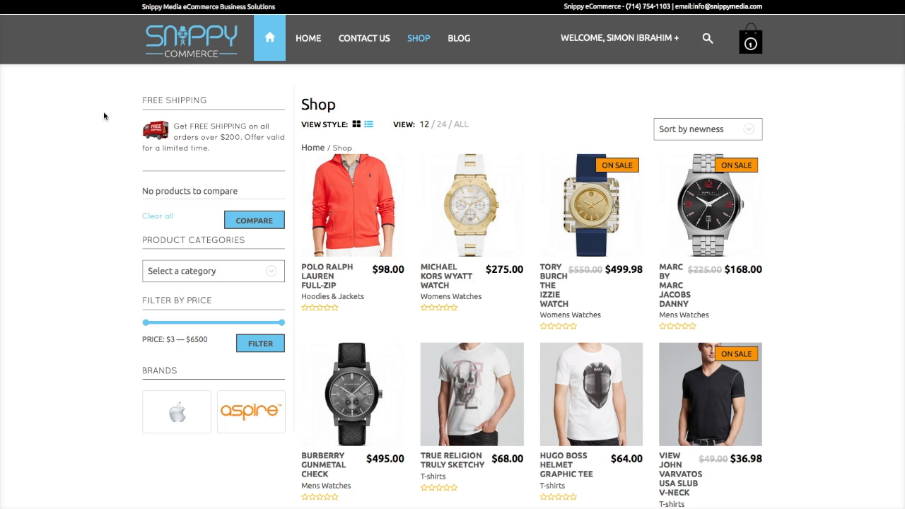
View the T-shirts category on the storefront's shop page, then return to the product categories admin page.
left_click(236, 275)
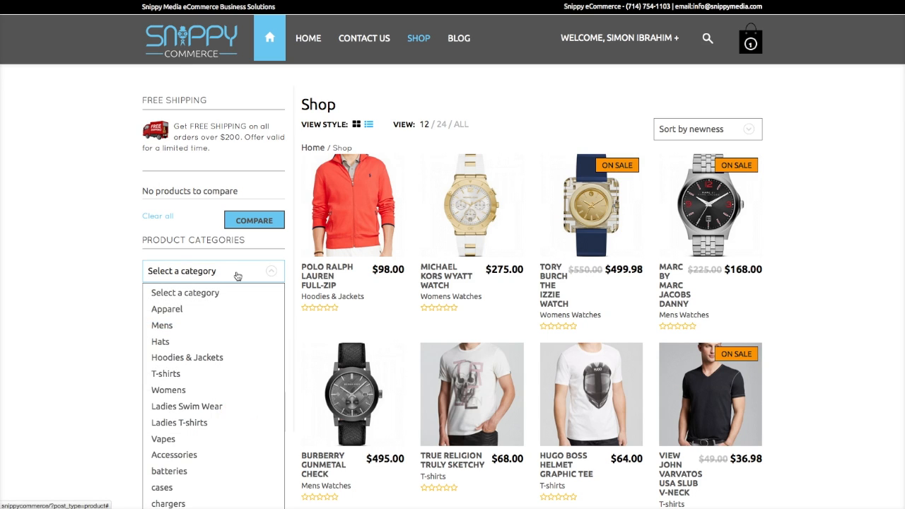
left_click(162, 375)
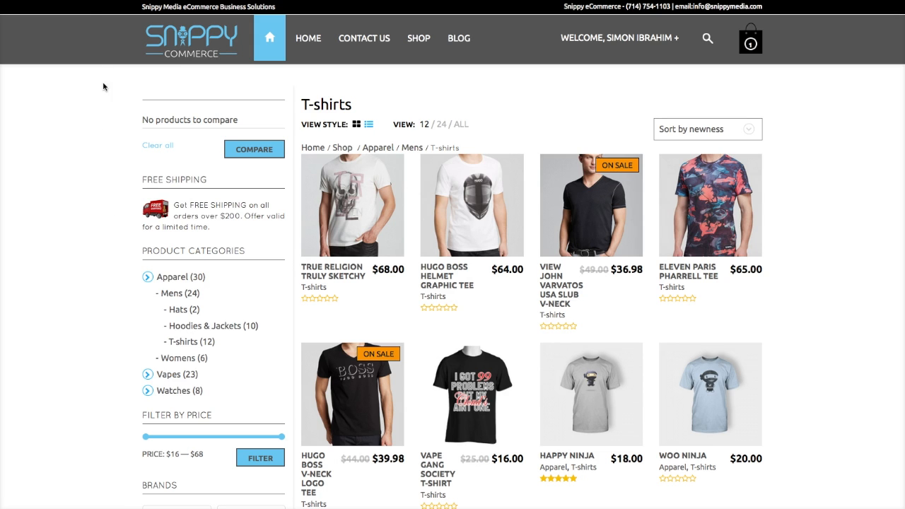
key("ctrl+Tab")
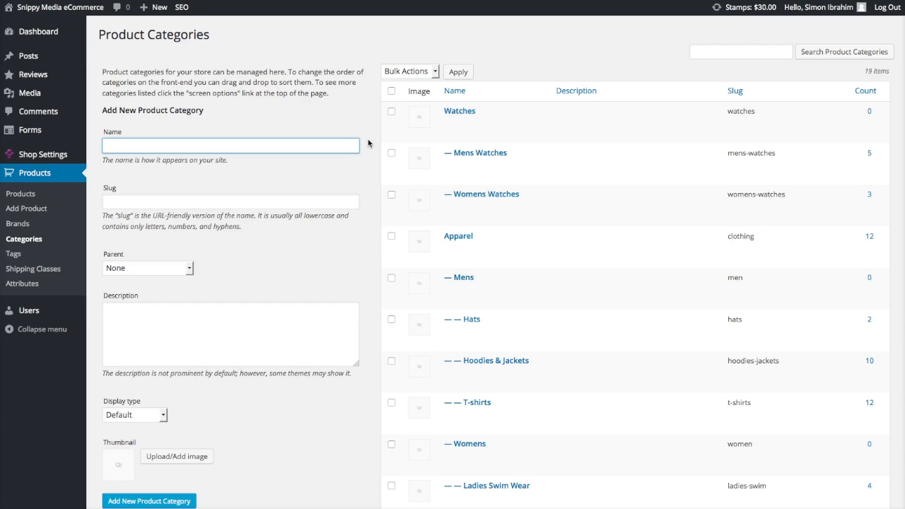
Name the new product category "Mobile Phones" and give it the slug "mobile-phone".
type("Mobil")
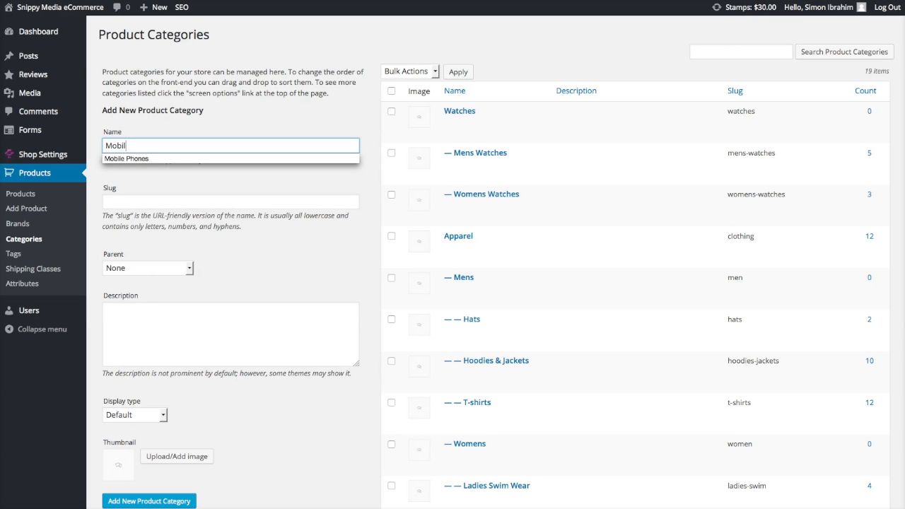
key("Down")
key("Return")
key("Tab")
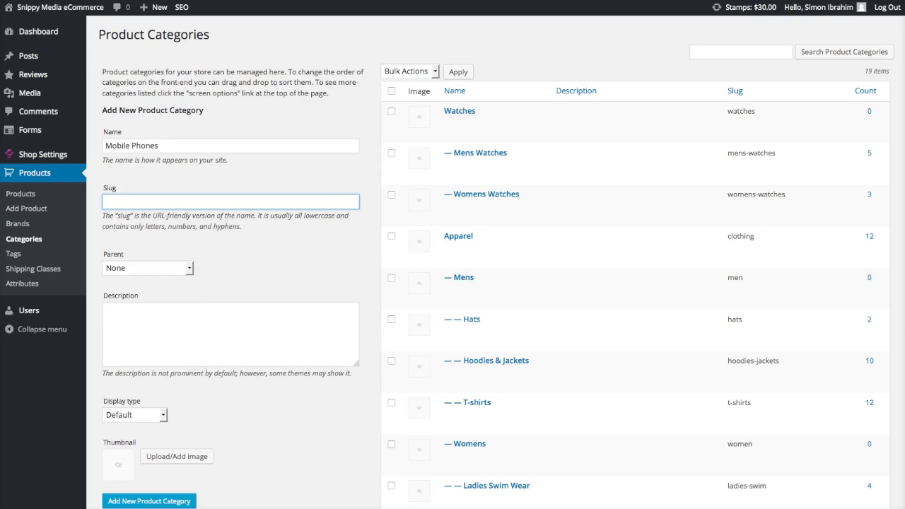
type("mob")
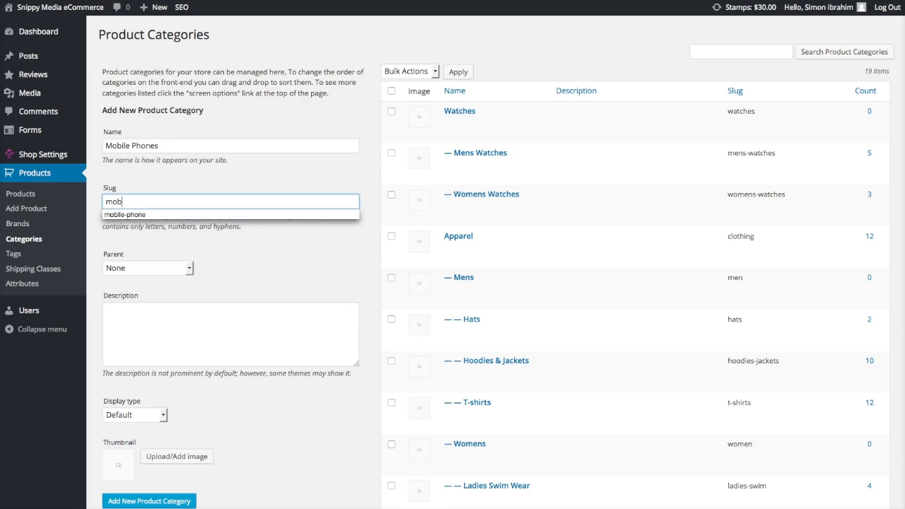
type("ile")
key("Down")
key("Tab")
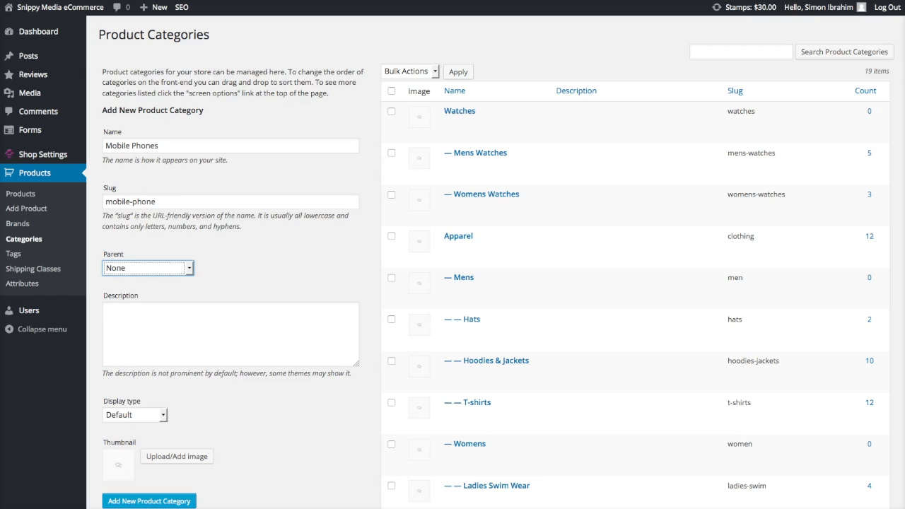
Keep the parent as None, the description empty and the display type as Default, and add the Mobile Phones category.
key("Tab")
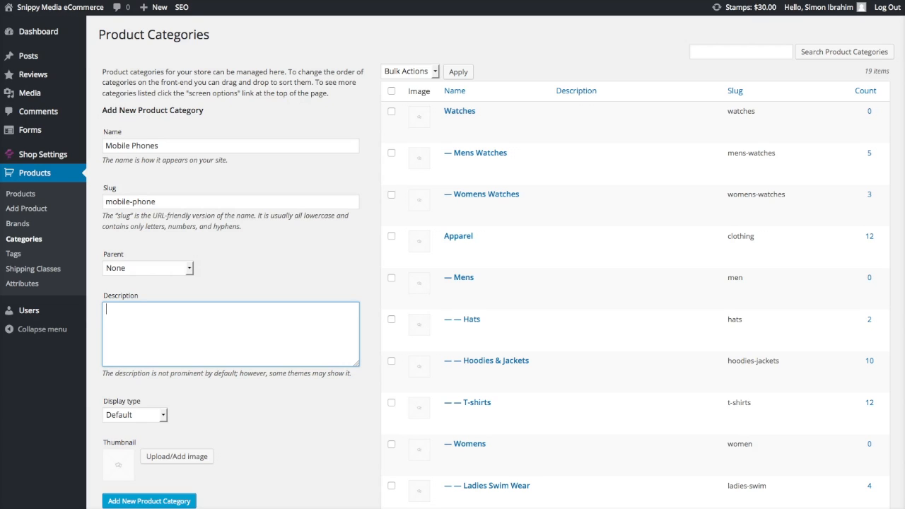
key("Tab")
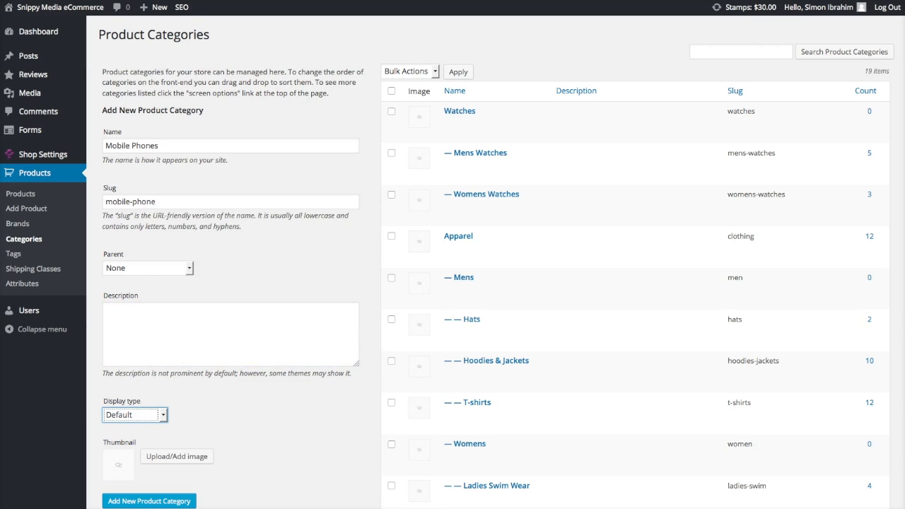
left_click(163, 418)
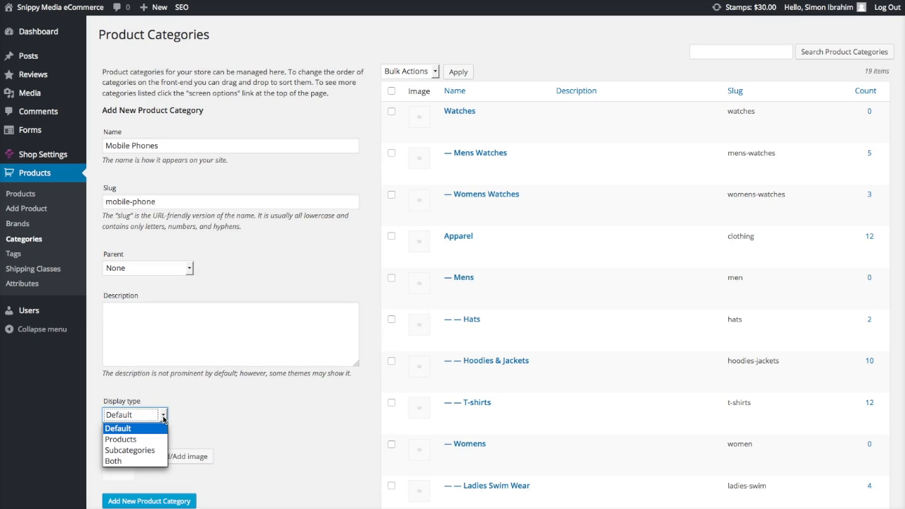
left_click(163, 418)
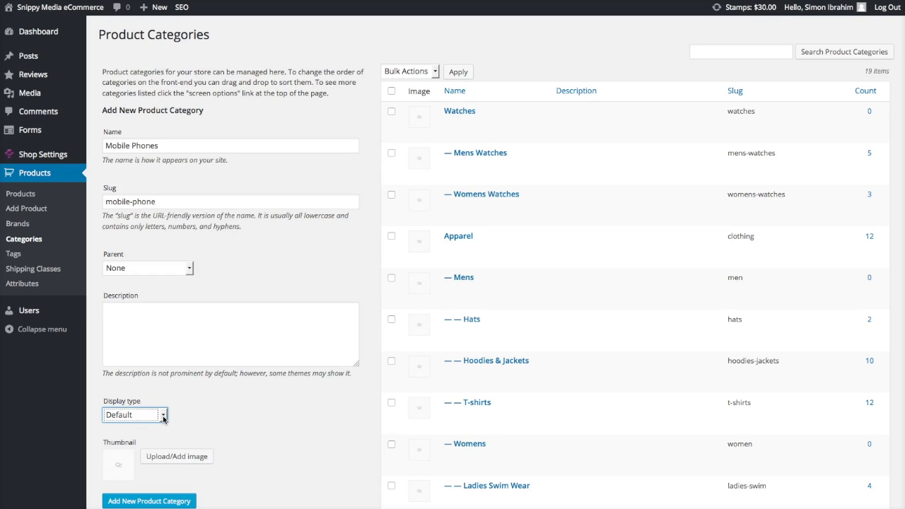
left_click(244, 427)
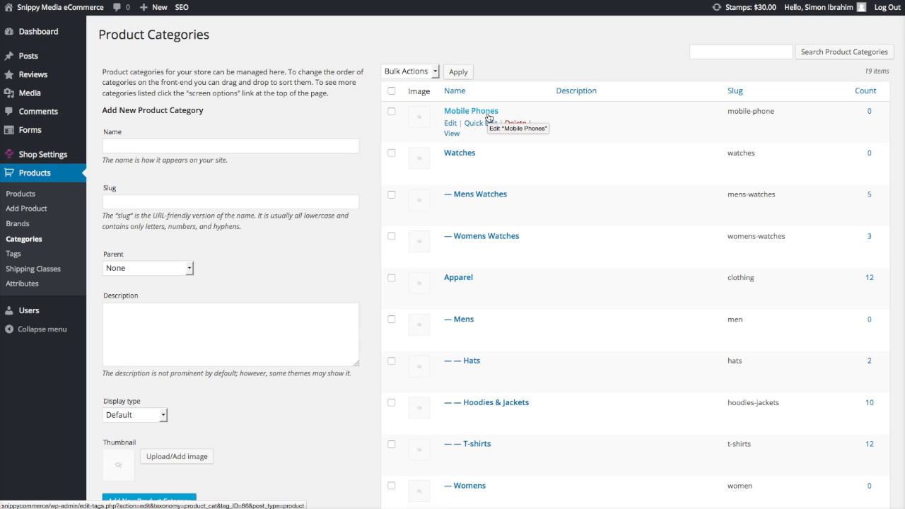
Name another new product category "Smart Phones" and give it the slug "smart-phones".
left_click(340, 145)
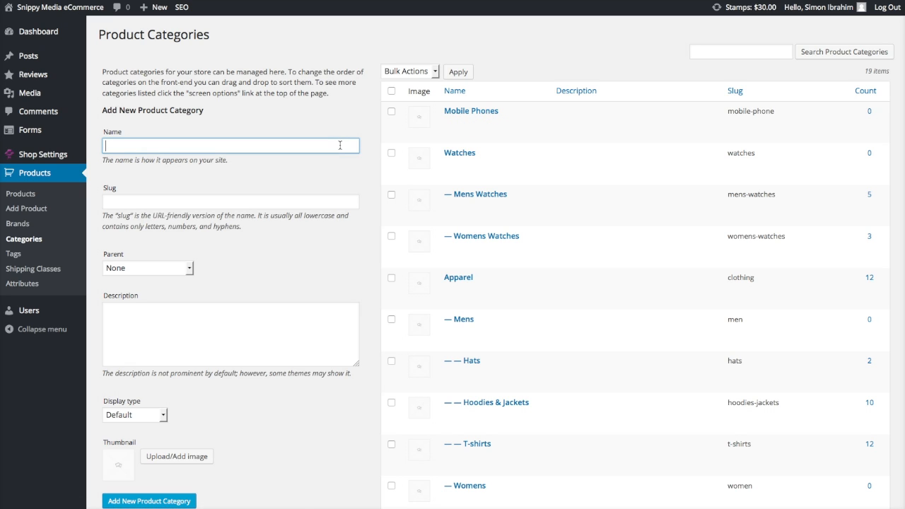
type("smart")
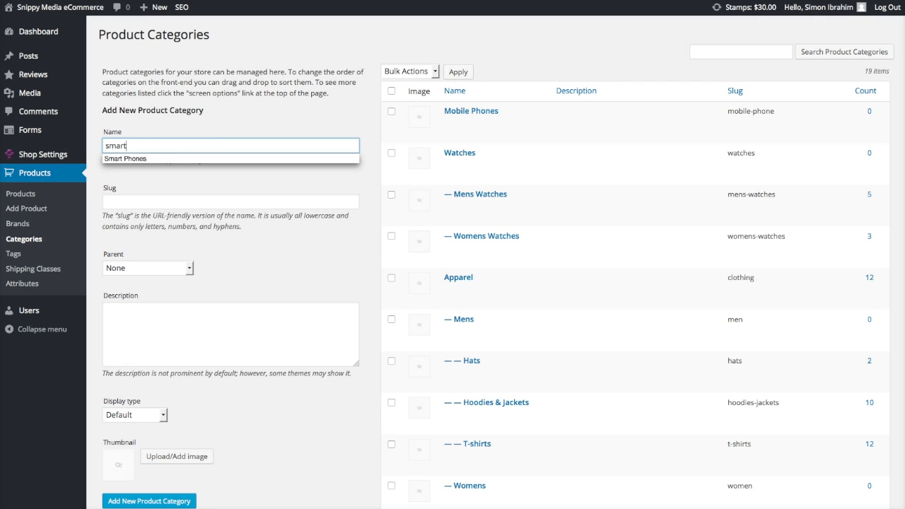
key("Down")
key("Return")
key("Tab")
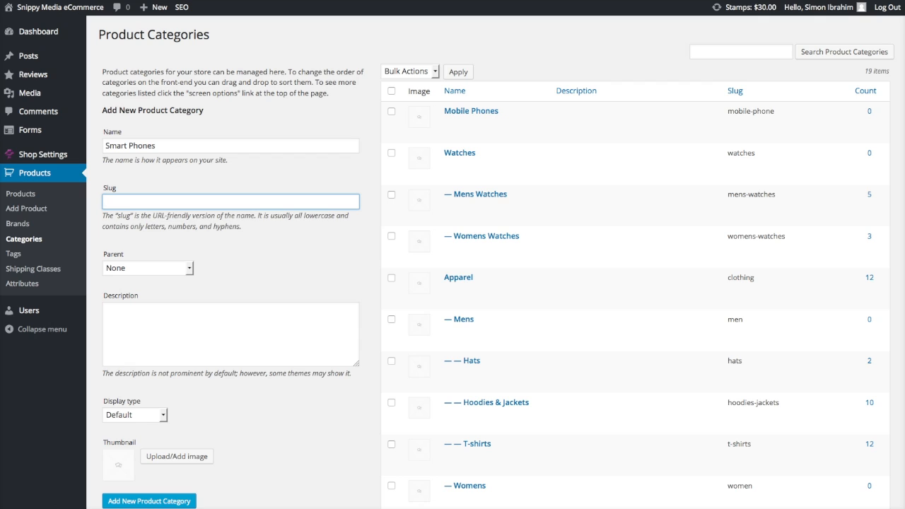
type("s")
key("Down")
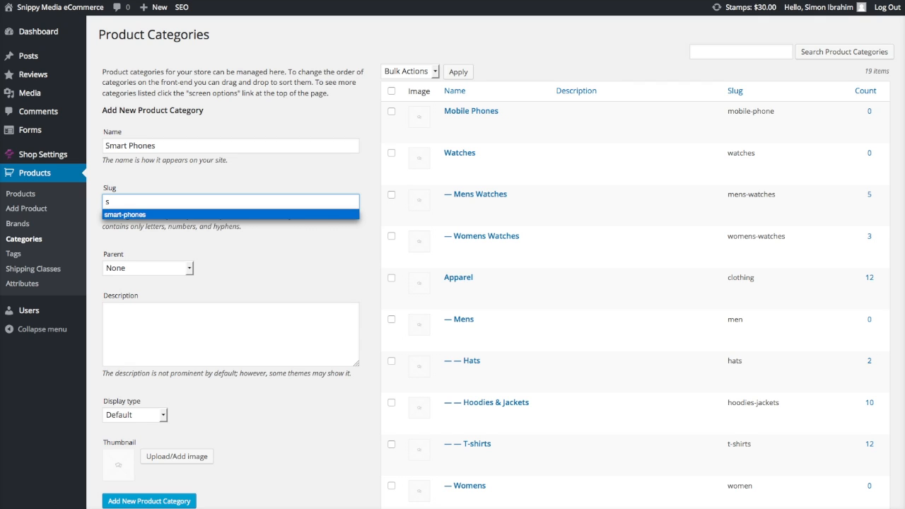
key("Return")
key("Tab")
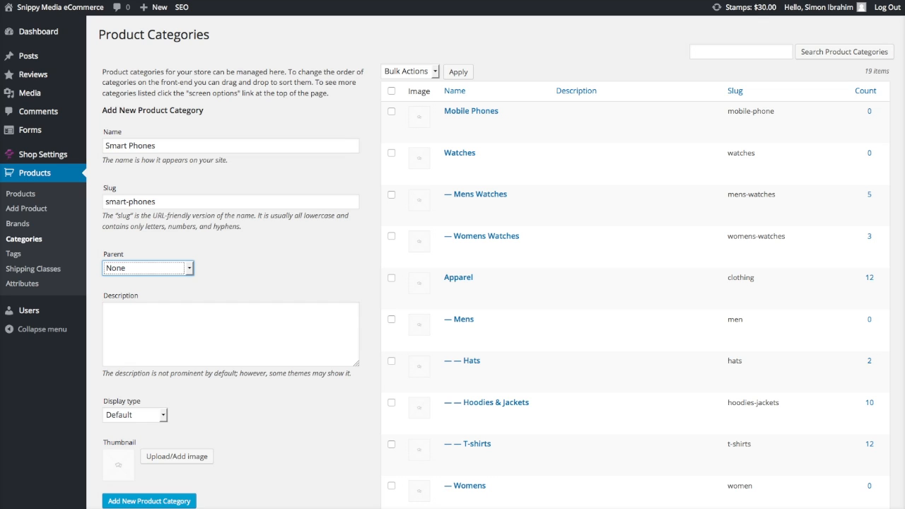
Set Mobile Phones as the parent of the Smart Phones category and add it.
left_click(189, 275)
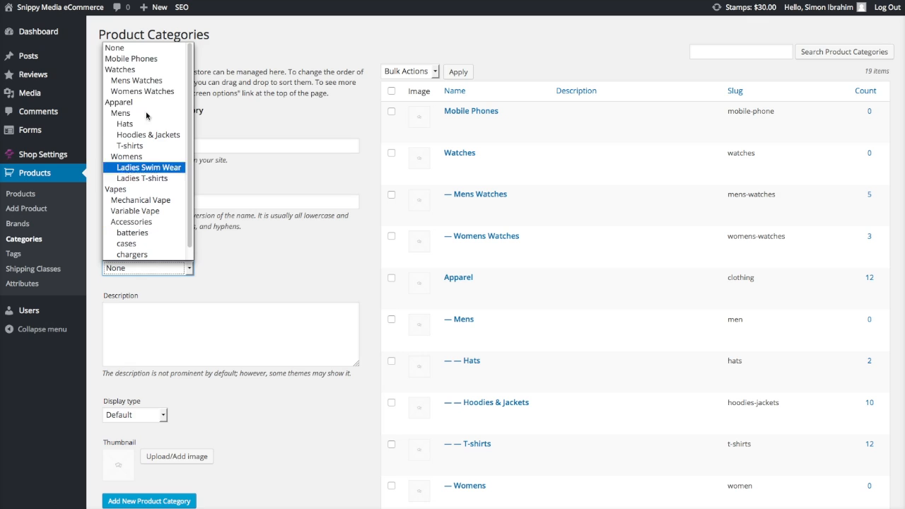
key("Escape")
key("Down")
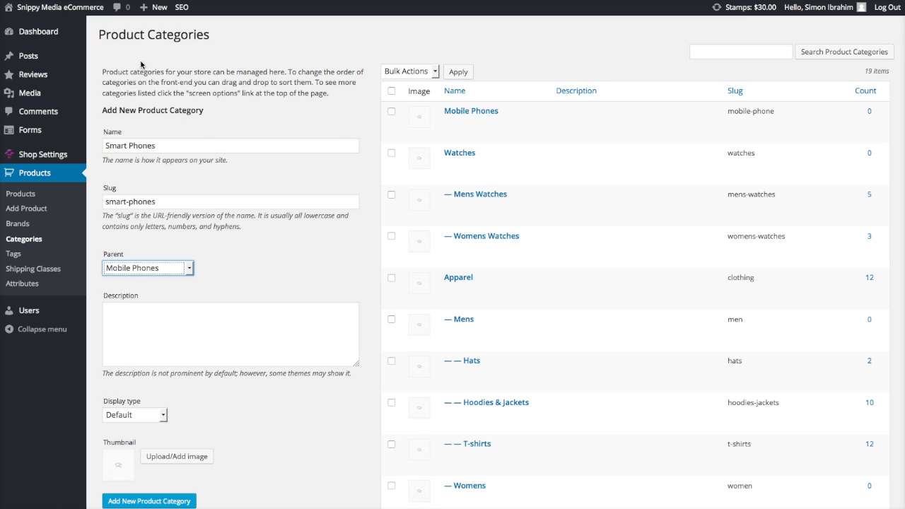
left_click(252, 264)
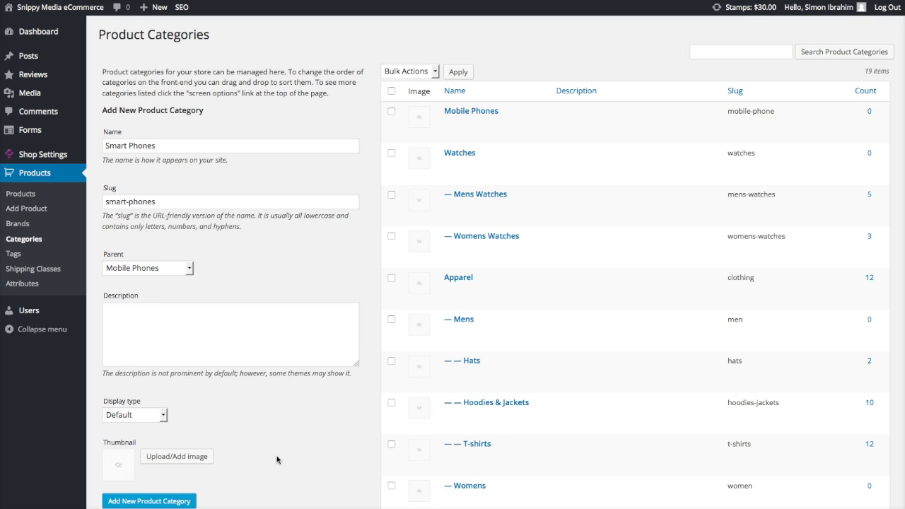
Examine the product category list to see how parent categories and their nested subcategories are arranged.
mouse_move(468, 175)
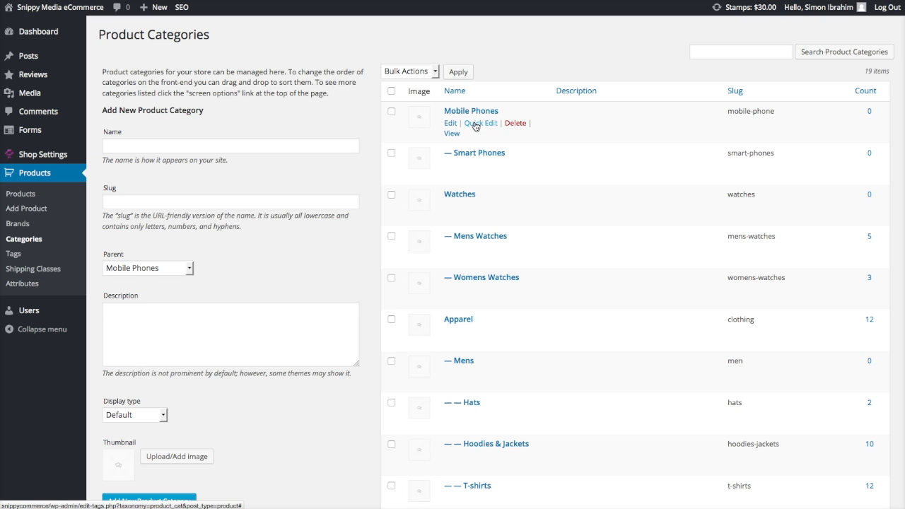
scroll(521, 176, "down", 2)
scroll(522, 175, "down", 5)
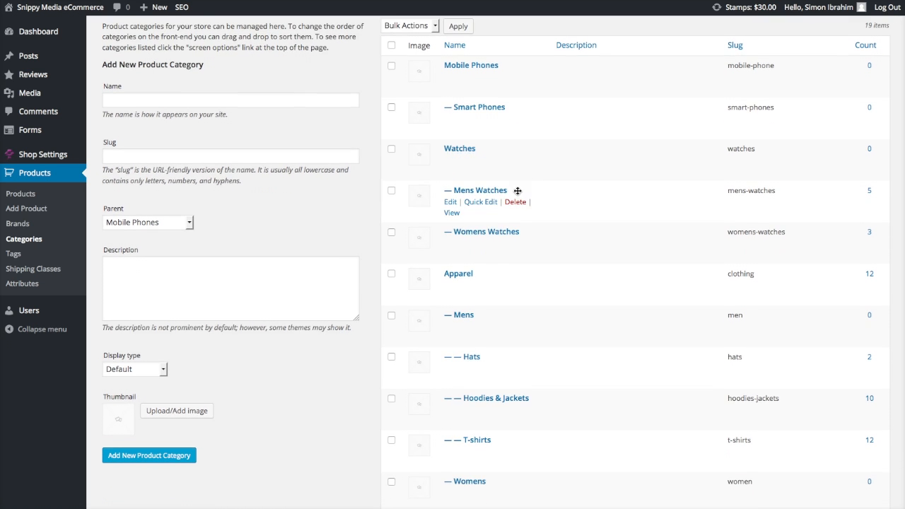
scroll(518, 191, "down", 1)
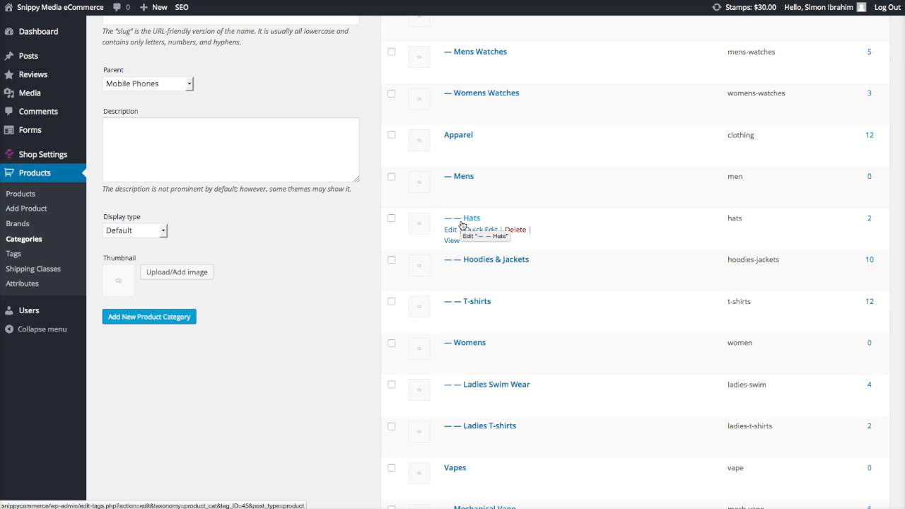
scroll(369, 260, "up", 3)
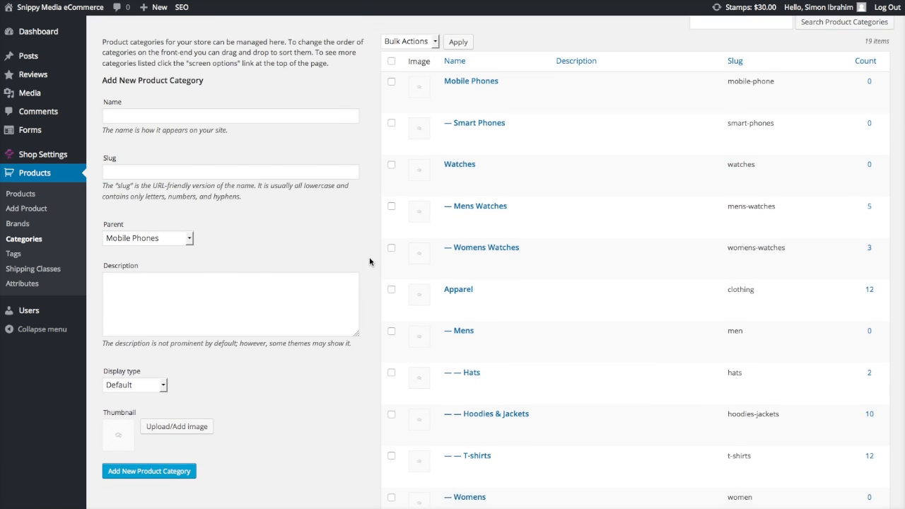
mouse_move(486, 159)
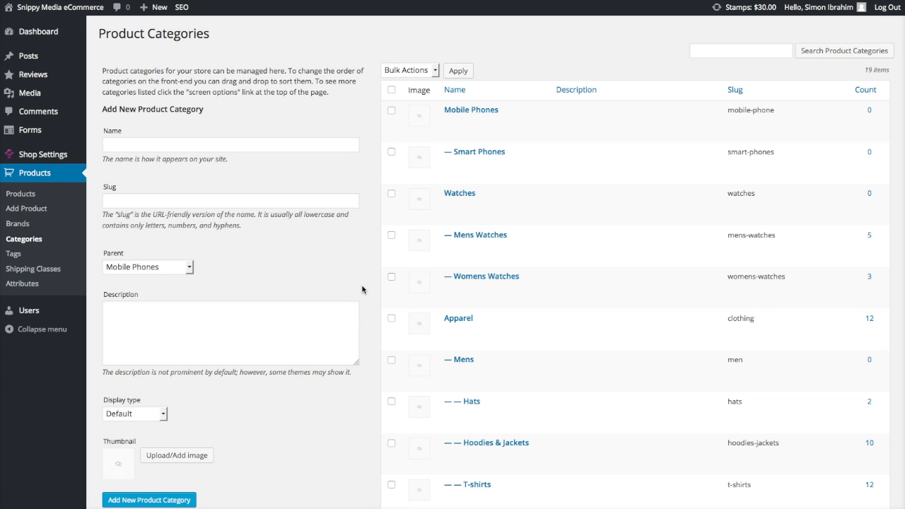
scroll(362, 290, "down", 2)
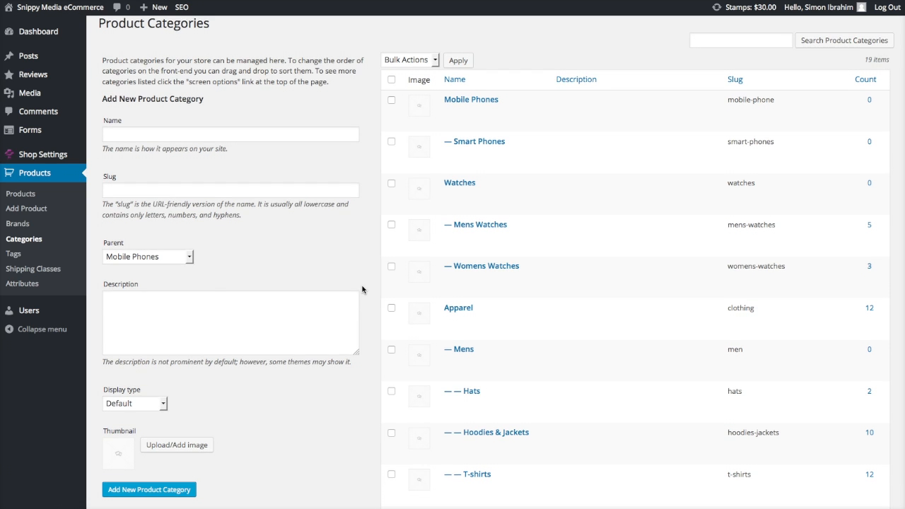
scroll(362, 289, "down", 1)
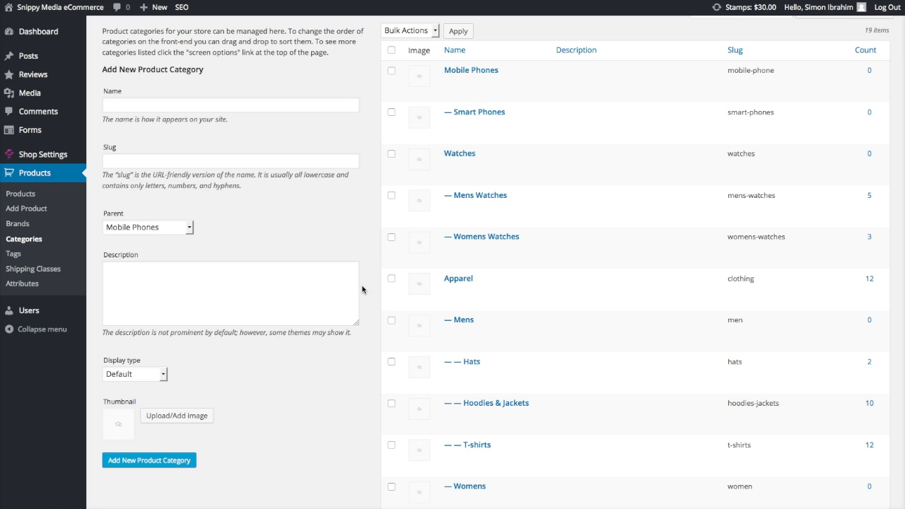
Open the product attributes page and name a new attribute "Storage Size" with the slug "storage".
left_click(33, 288)
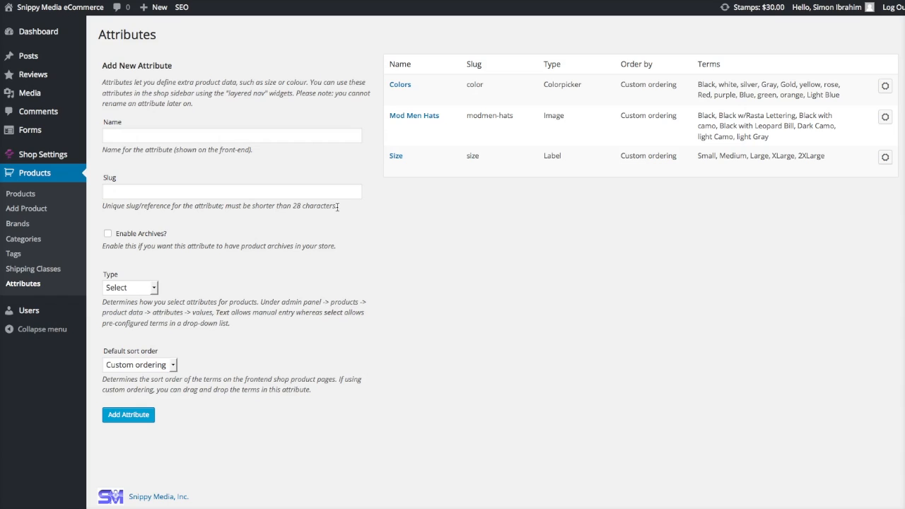
left_click(277, 136)
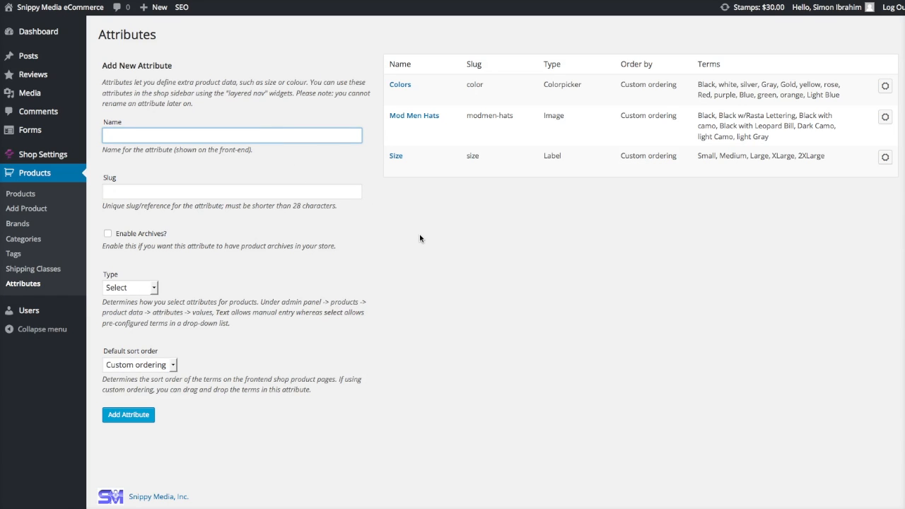
type("Storage Size")
key("Tab")
type("st")
type("e")
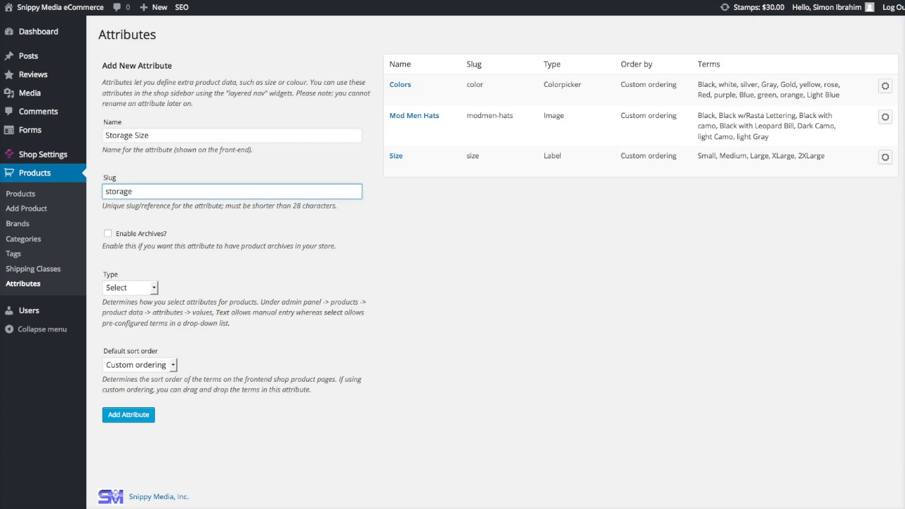
Leave archives disabled for the Storage Size attribute and set its type to Label.
key("Tab")
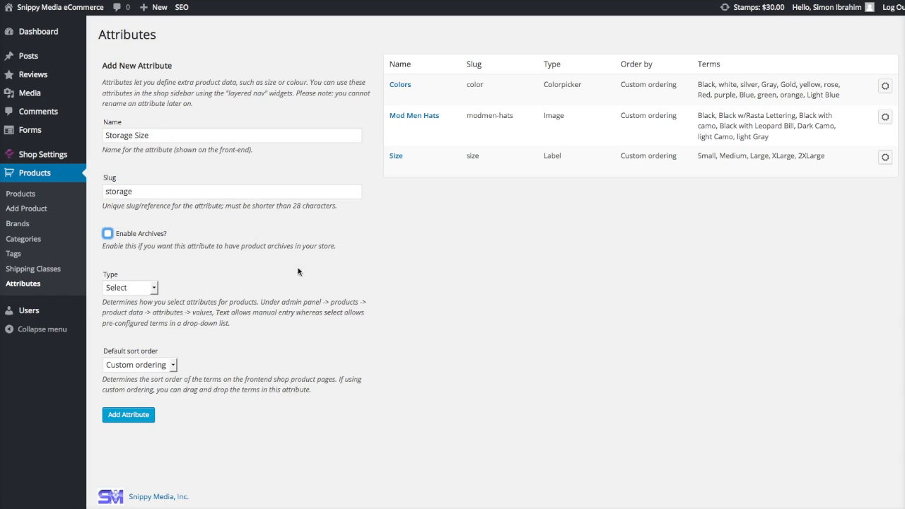
left_click(155, 289)
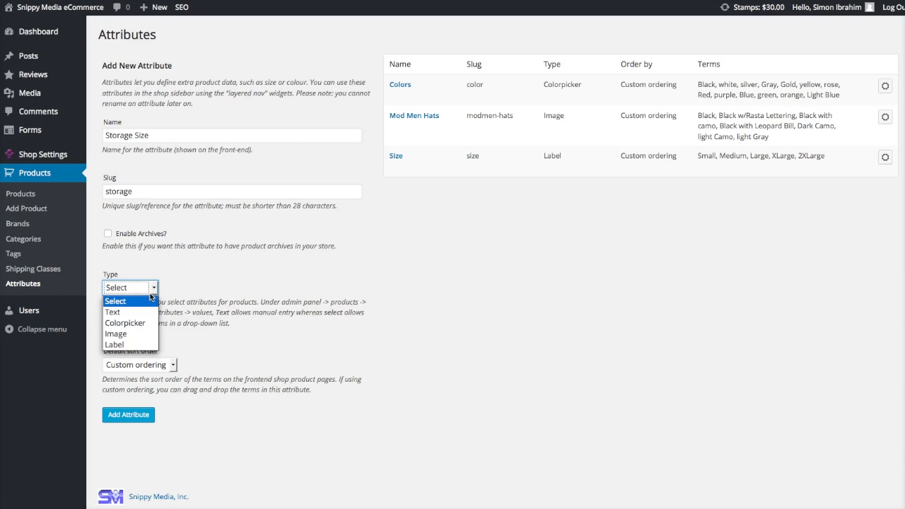
left_click(126, 346)
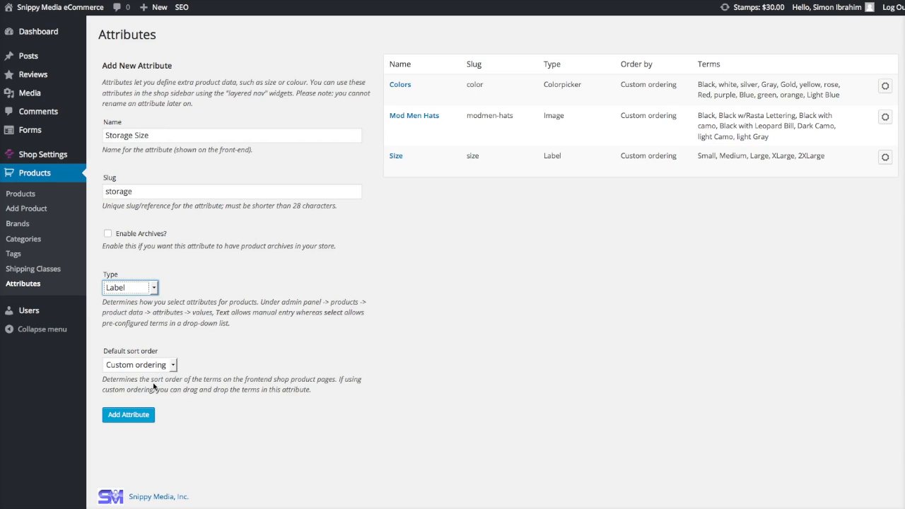
Add the Storage Size attribute and open its terms for configuration.
left_click(130, 415)
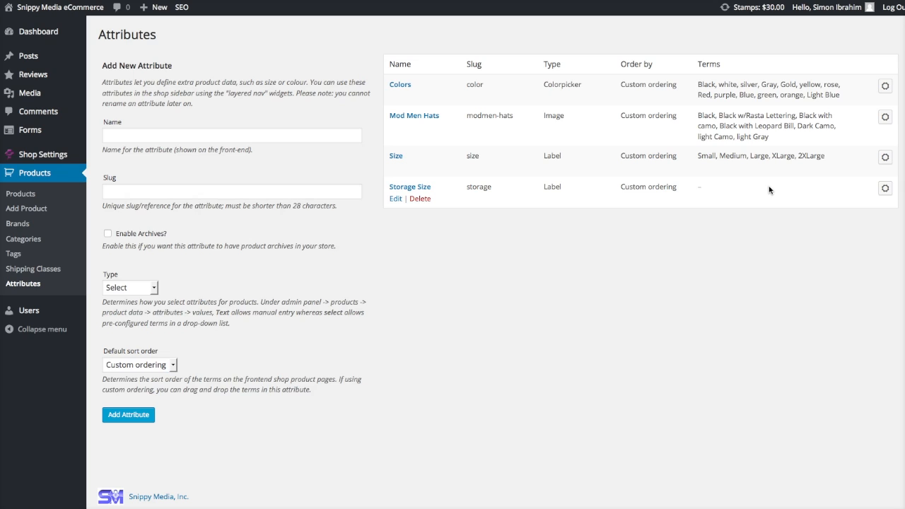
left_click(886, 190)
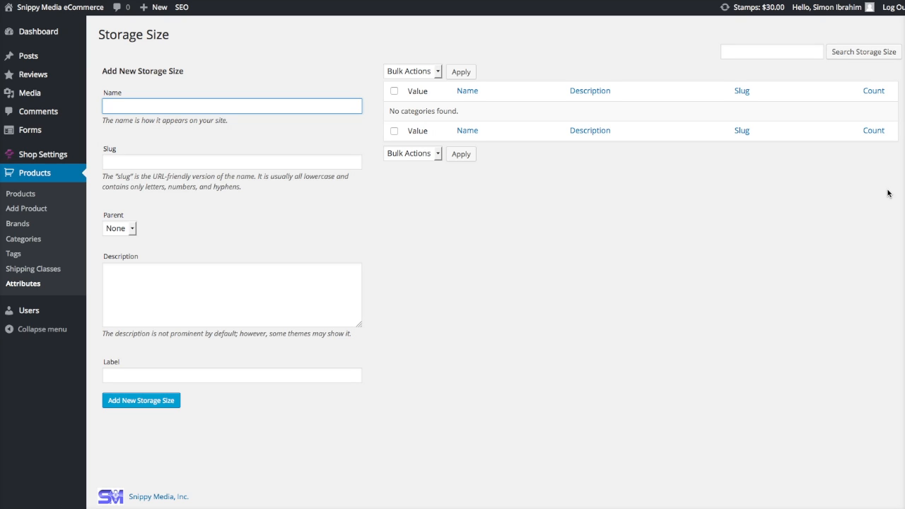
Name the first storage size term "16Gb Storage" and give it the slug "16gb".
type("1")
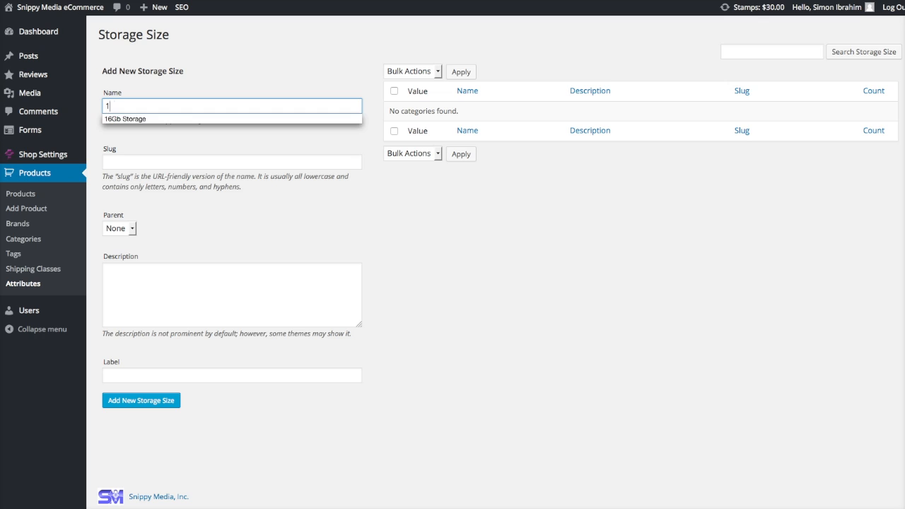
type("6Gb")
key("Down")
key("Tab")
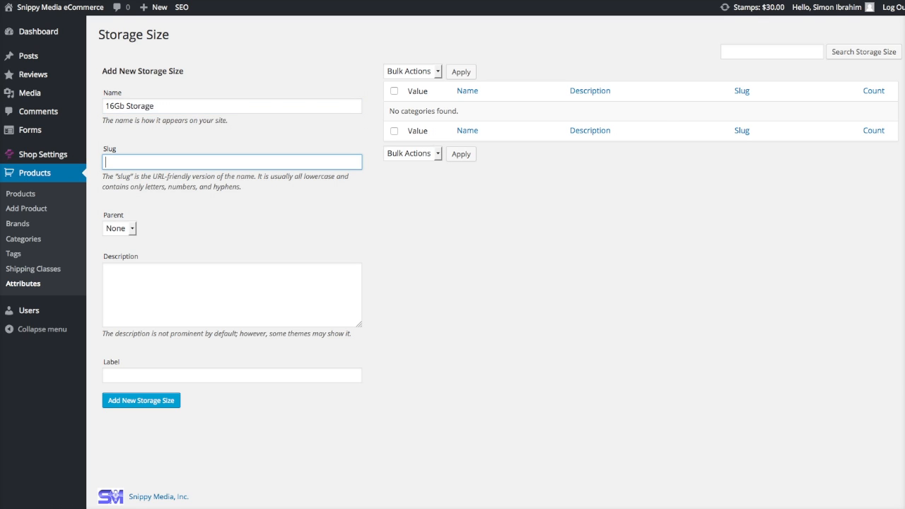
type("1")
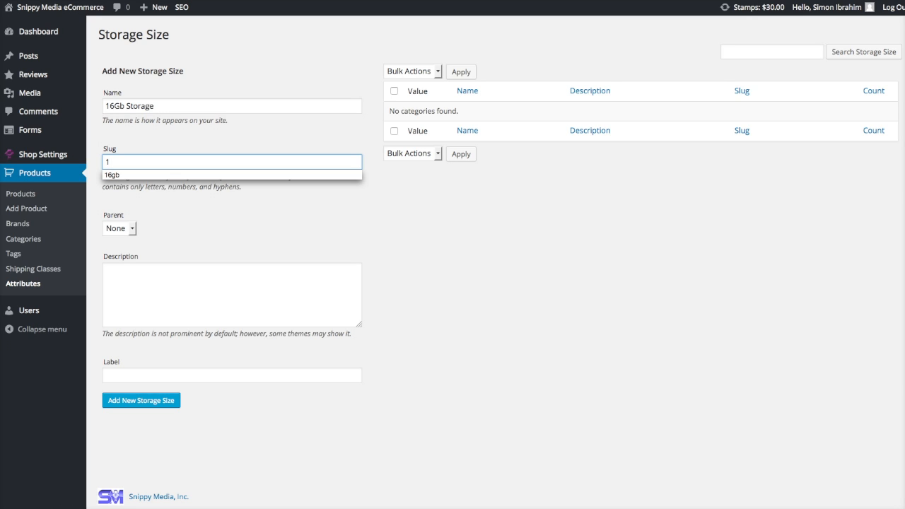
key("Down")
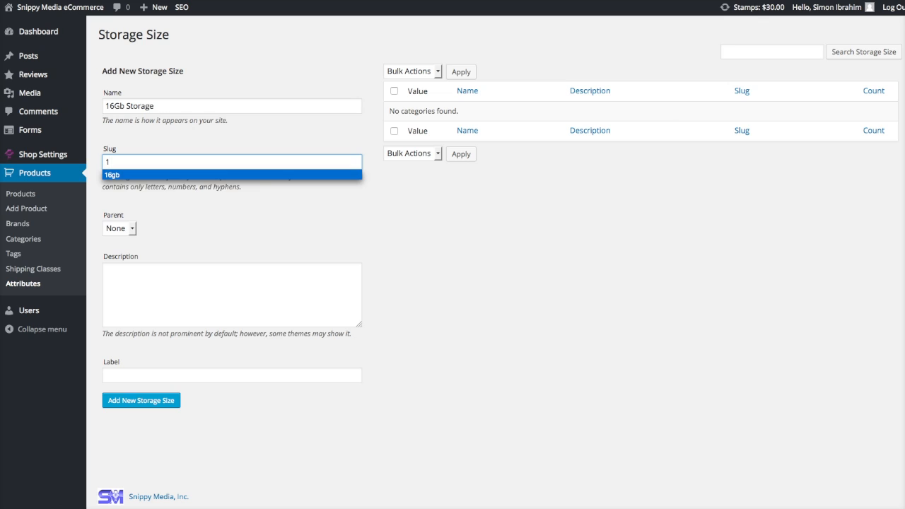
key("Tab")
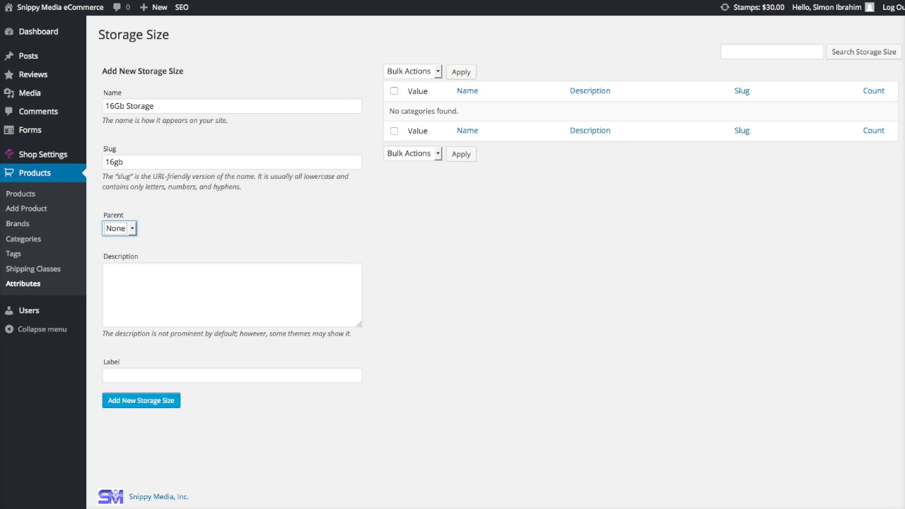
Leave the parent as None and the description empty, set the label to "16Gb", and add the term.
key("Tab")
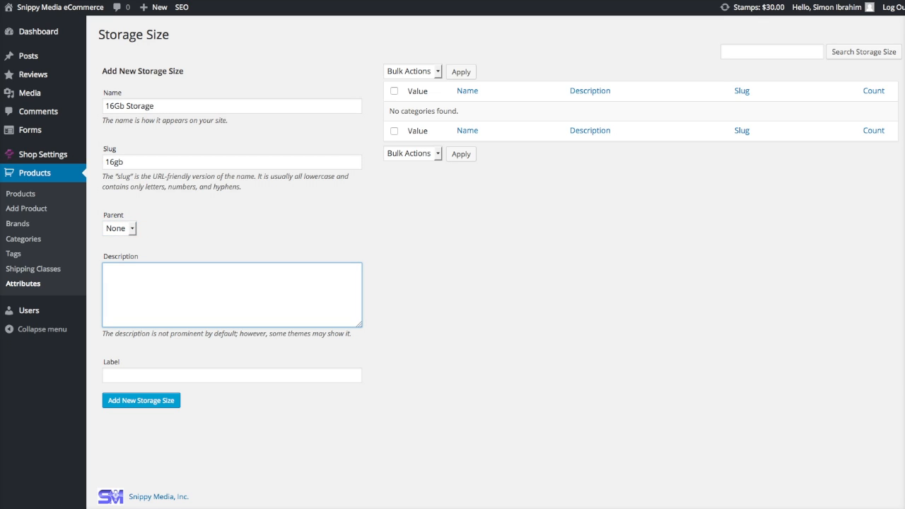
key("Tab")
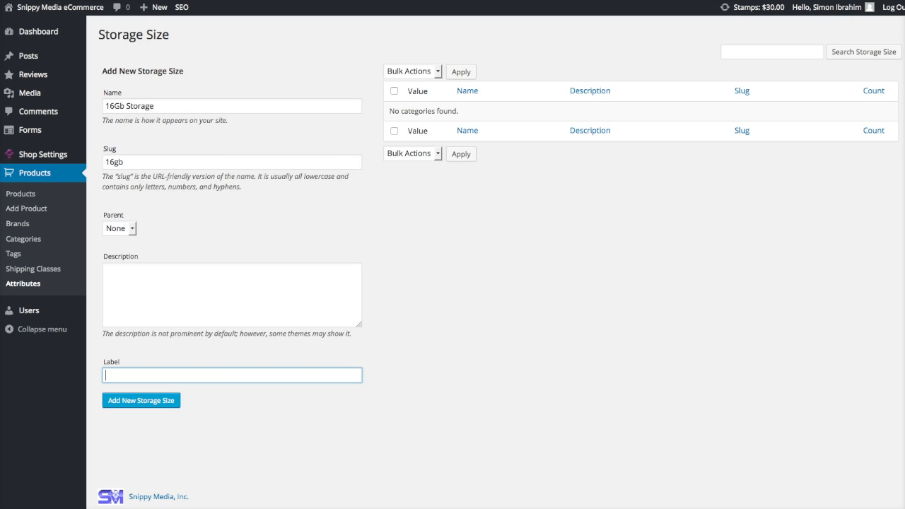
type("16")
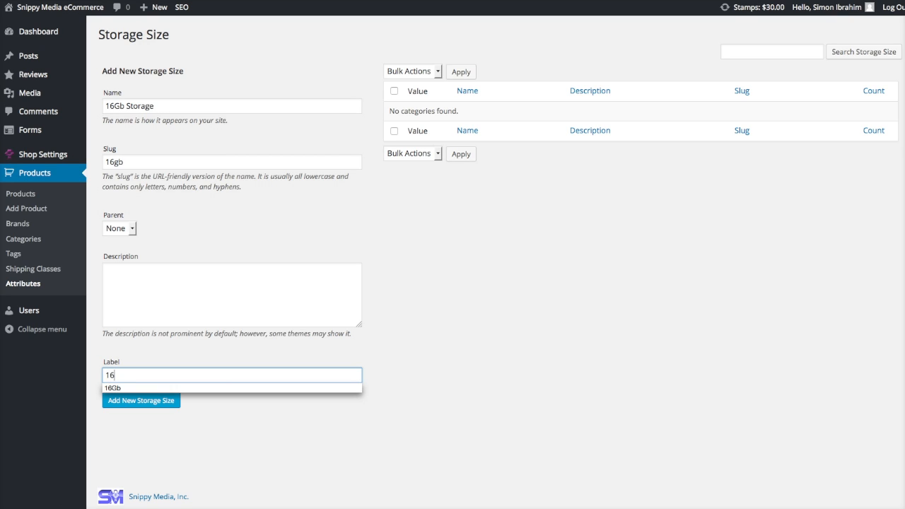
type("Gb")
key("Tab")
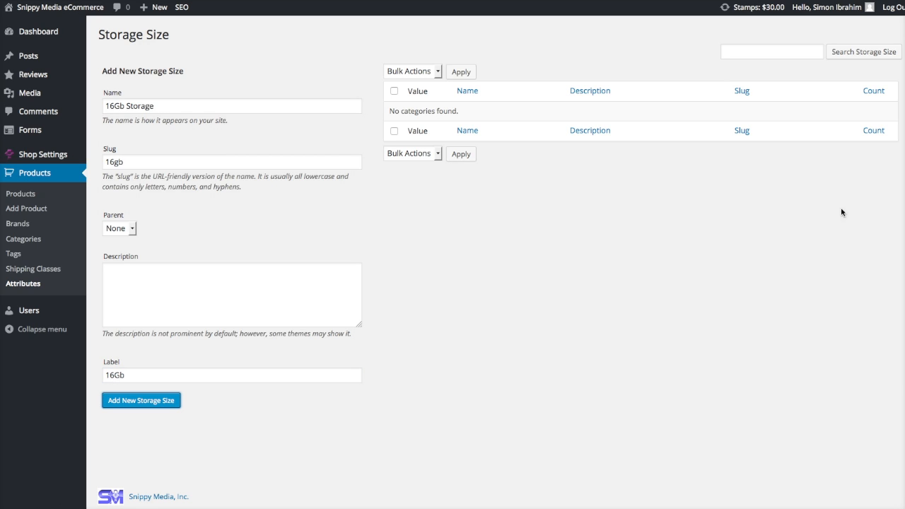
left_click(151, 402)
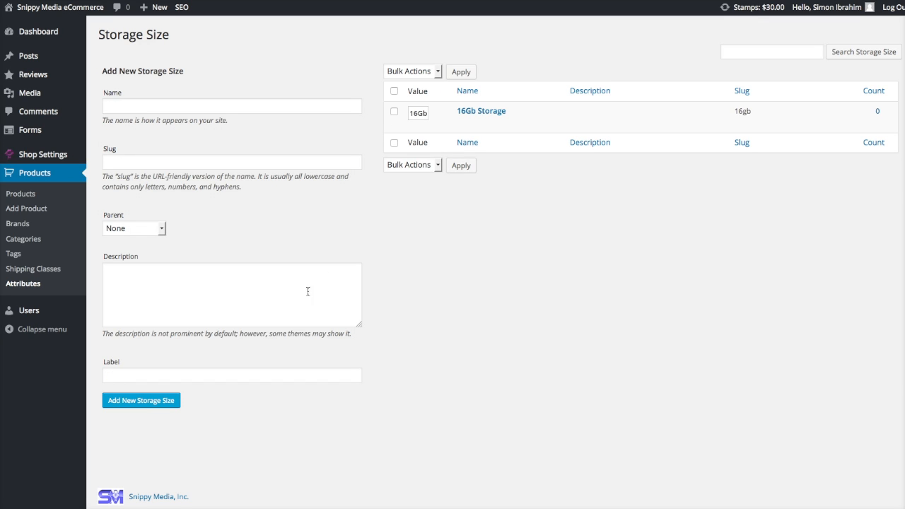
Name a second storage size term "32Gb Storage" and give it the slug "32gb".
mouse_move(440, 114)
left_click(242, 106)
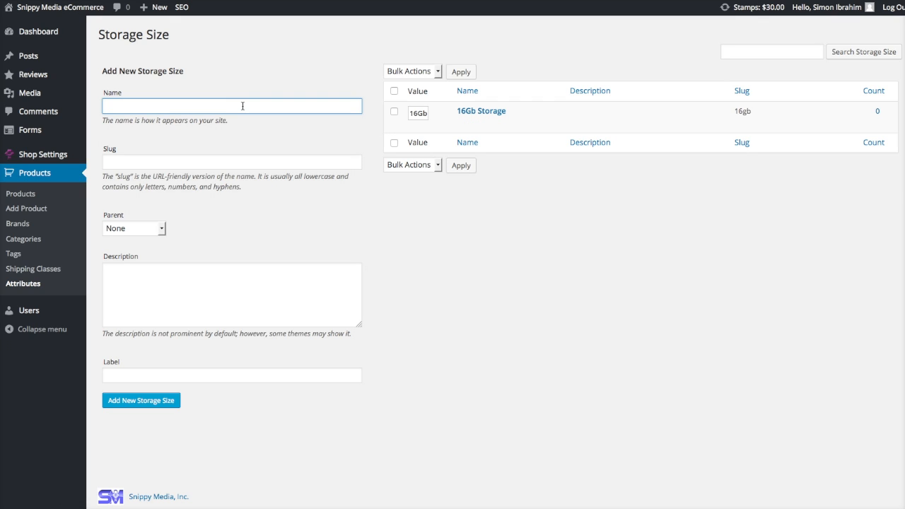
type("32G")
key("Down")
key("Tab")
type("32gb")
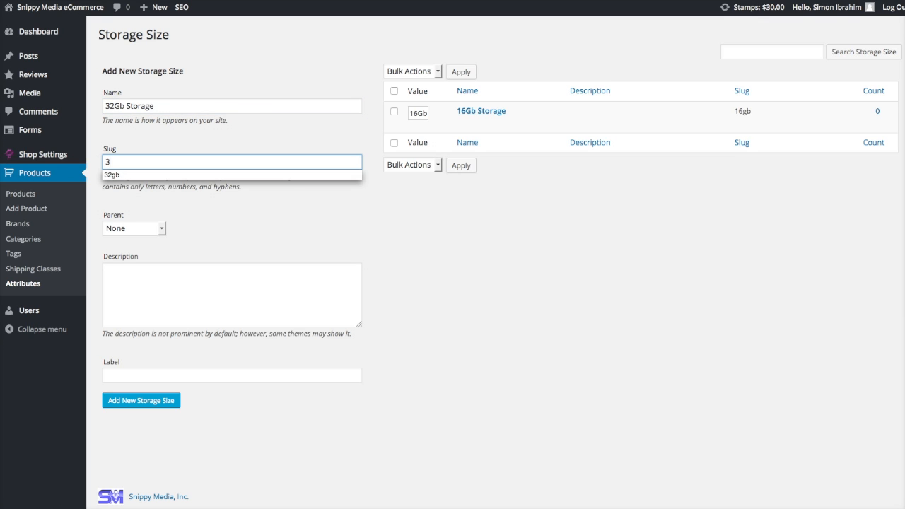
Set the 32Gb Storage term's label to "32Gb" and add the term.
key("Tab")
key("Tab")
key("Tab")
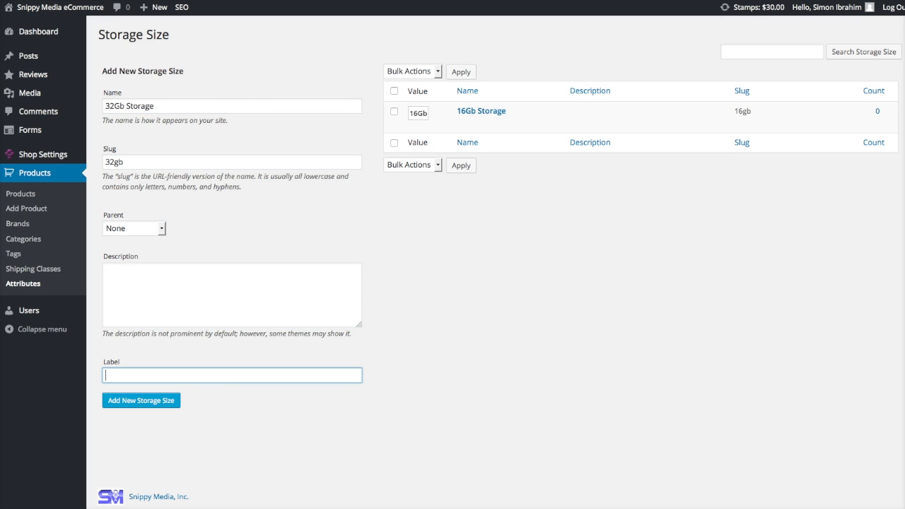
type("32")
key("Down")
key("Tab")
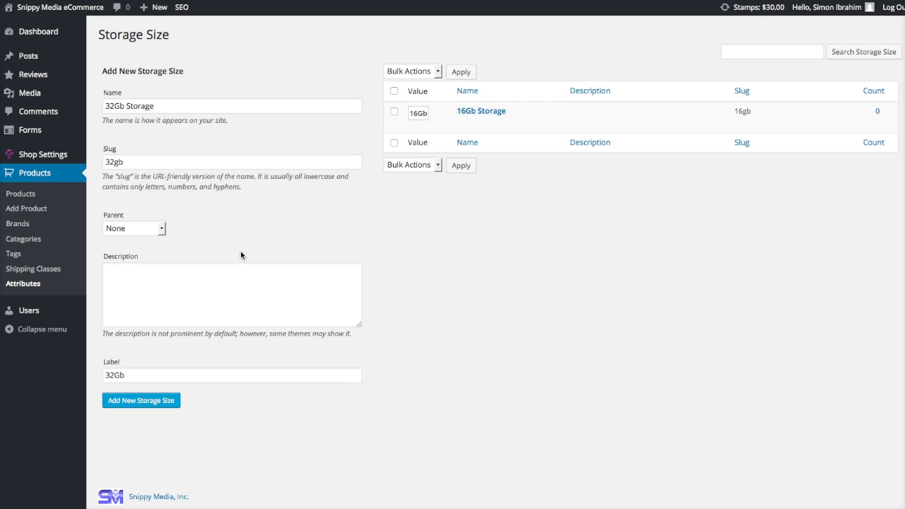
key("Return")
Name a third storage size term "64Gb Storage" and give it the slug "64gb".
left_click(209, 107)
type("64")
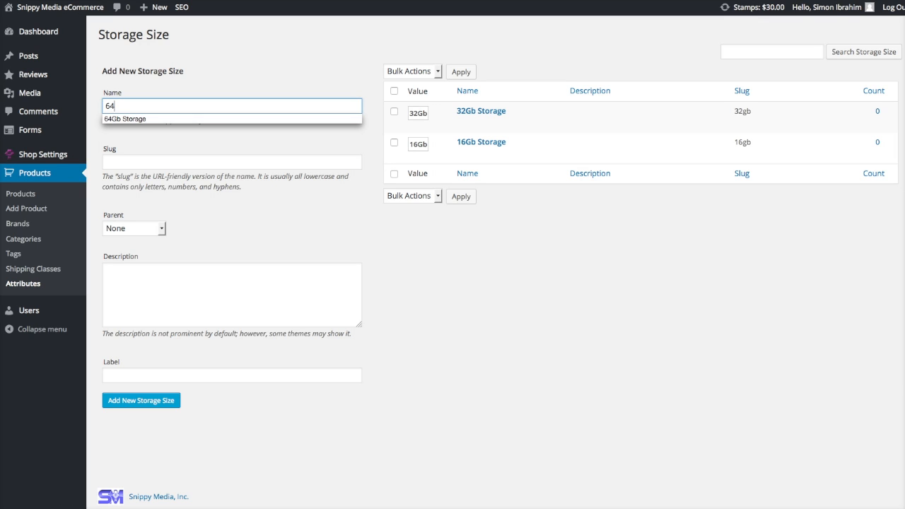
key("Down")
key("Tab")
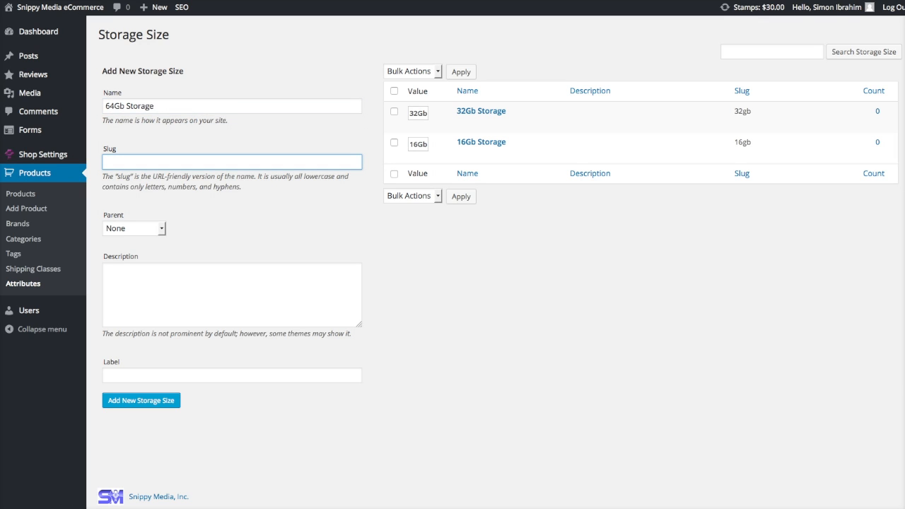
type("64")
key("Down")
Set the 64Gb Storage term's label to "64Gb" and add the term.
key("Tab")
key("Tab")
key("Tab")
type("6")
key("Down")
key("Tab")
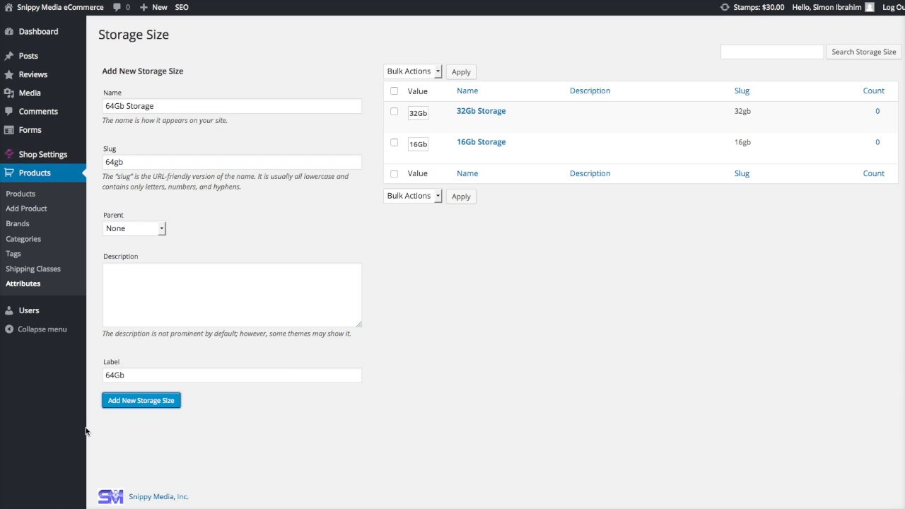
left_click(143, 406)
left_click(142, 400)
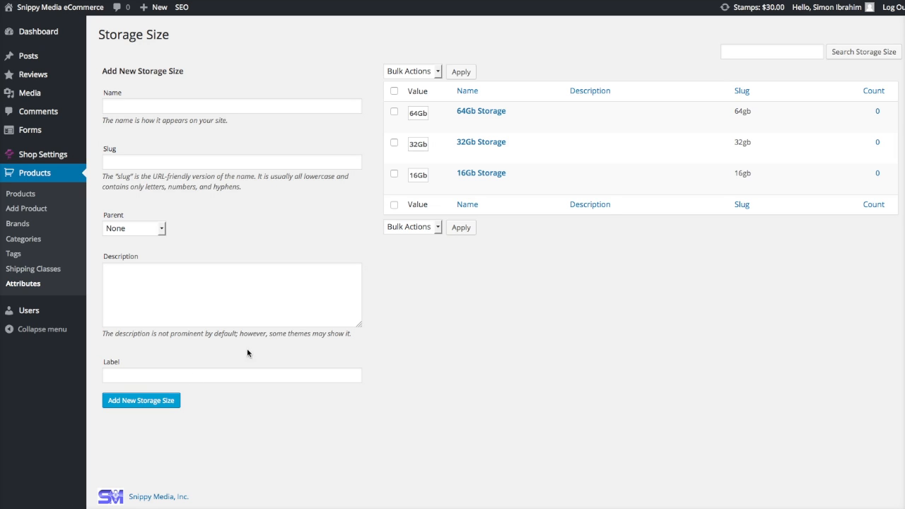
Reorder the storage size terms in ascending order: 16Gb, 32Gb, 64Gb.
mouse_move(439, 124)
mouse_move(531, 182)
left_click_drag(438, 180, 437, 116)
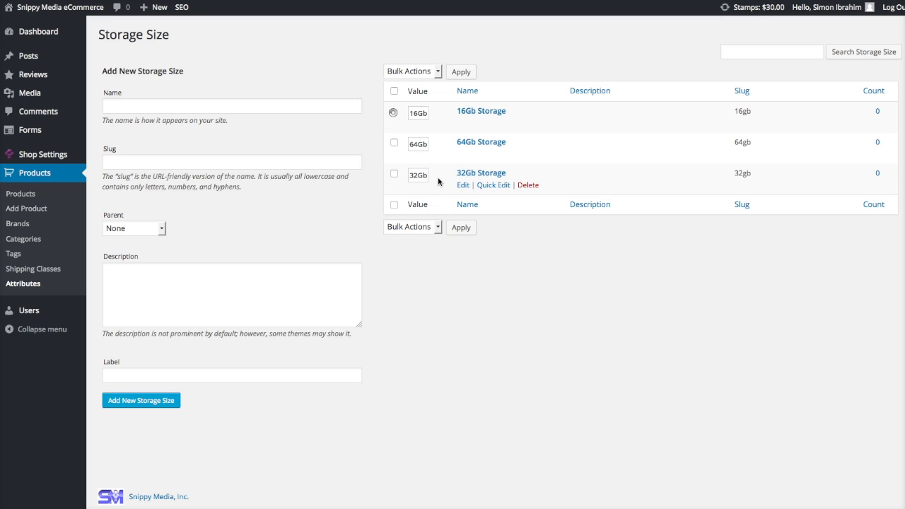
left_click_drag(437, 181, 439, 141)
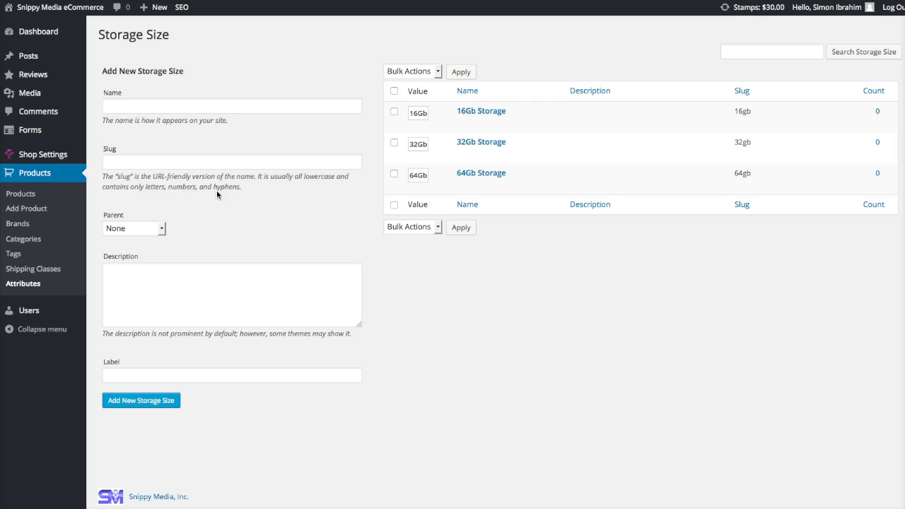
Return to the product attributes list, check the available attribute types, and open the terms of the Colors attribute.
left_click(30, 285)
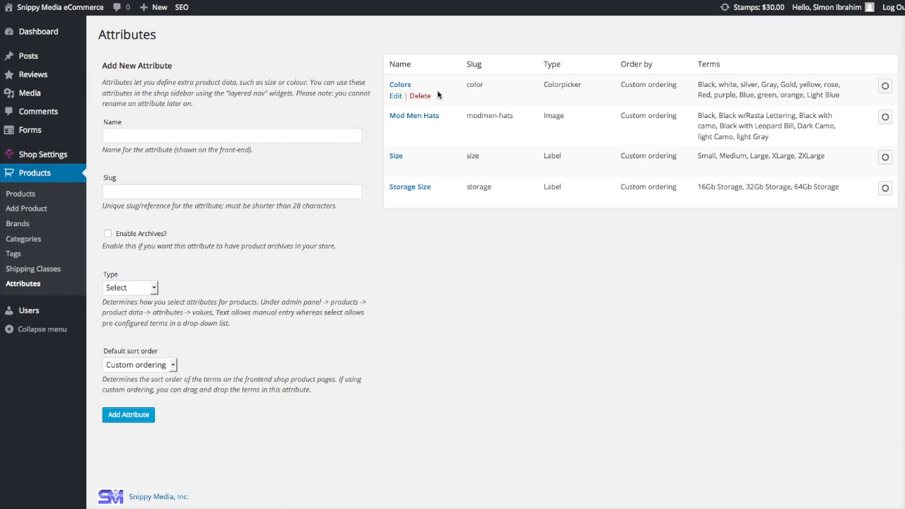
left_click(149, 290)
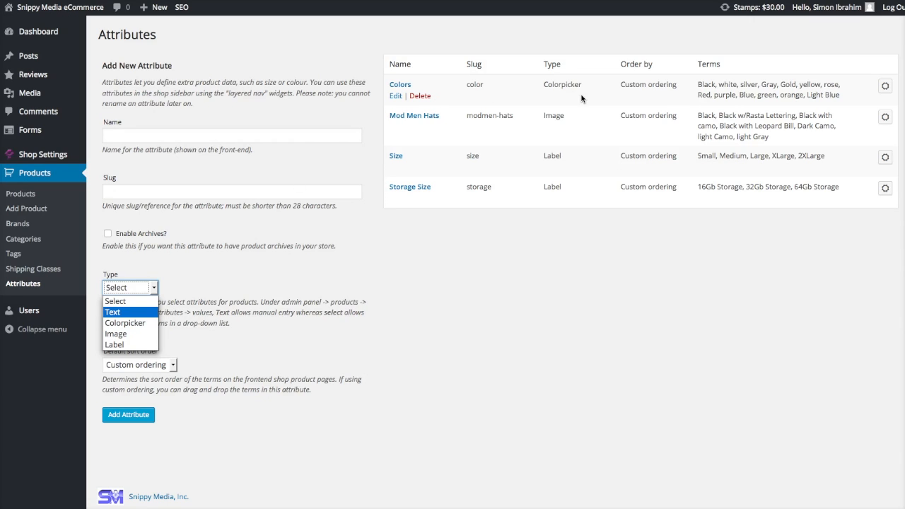
left_click(885, 91)
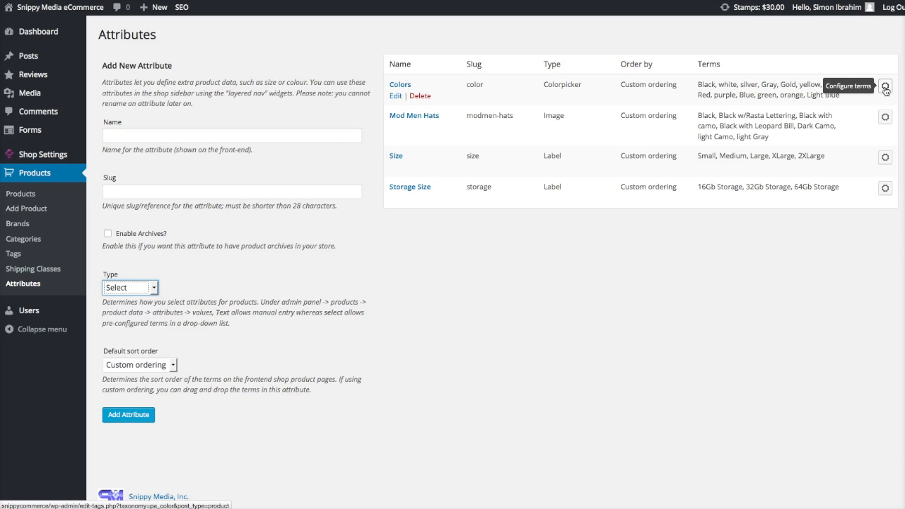
left_click(885, 88)
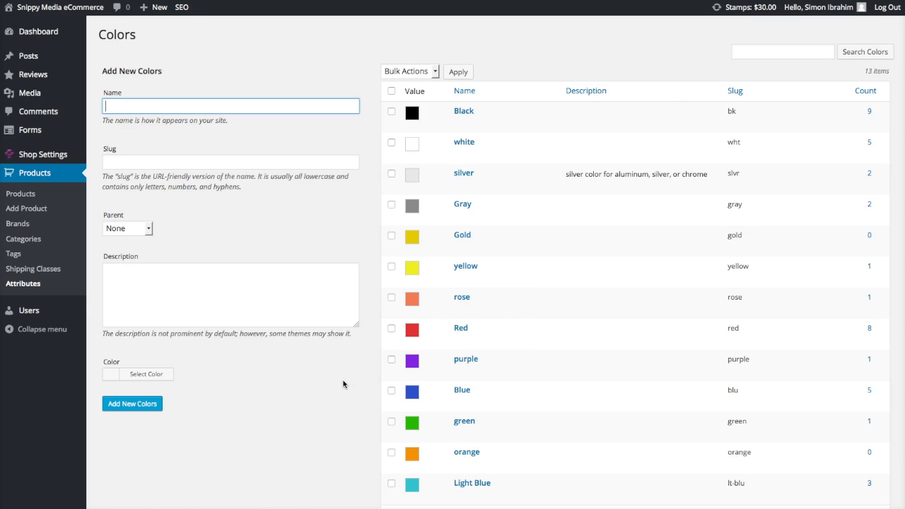
Name a new color term "Dark Green" with the slug "drk-grn", leaving its parent and description unset.
scroll(343, 393, "down", 1)
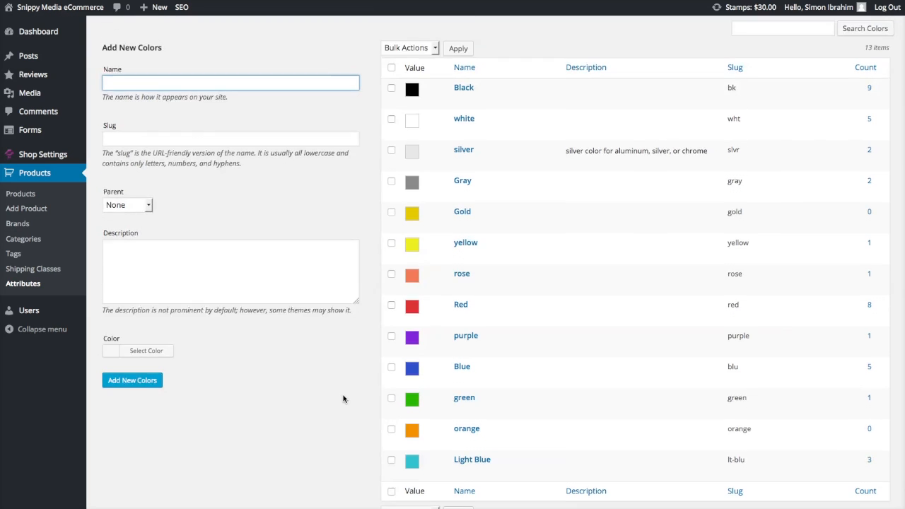
scroll(343, 395, "up", 2)
scroll(342, 395, "down", 2)
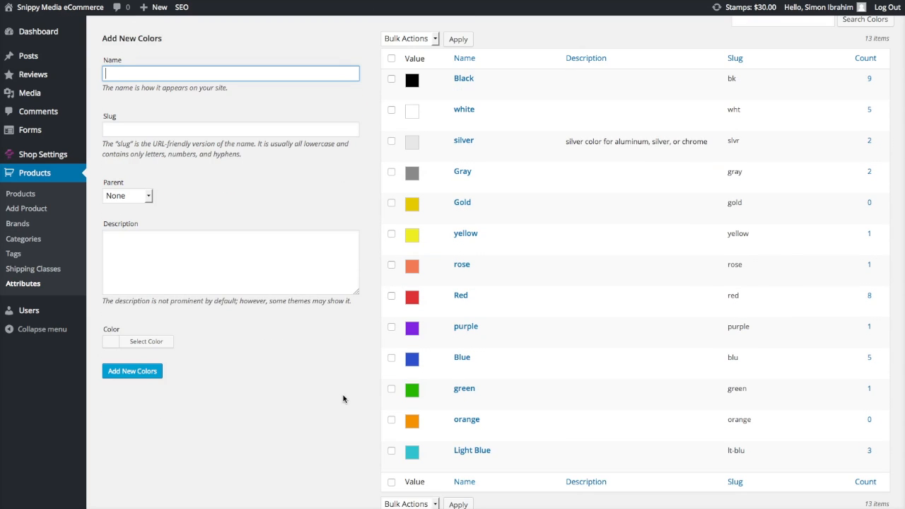
type("Dark Green")
key("Tab")
type("dr")
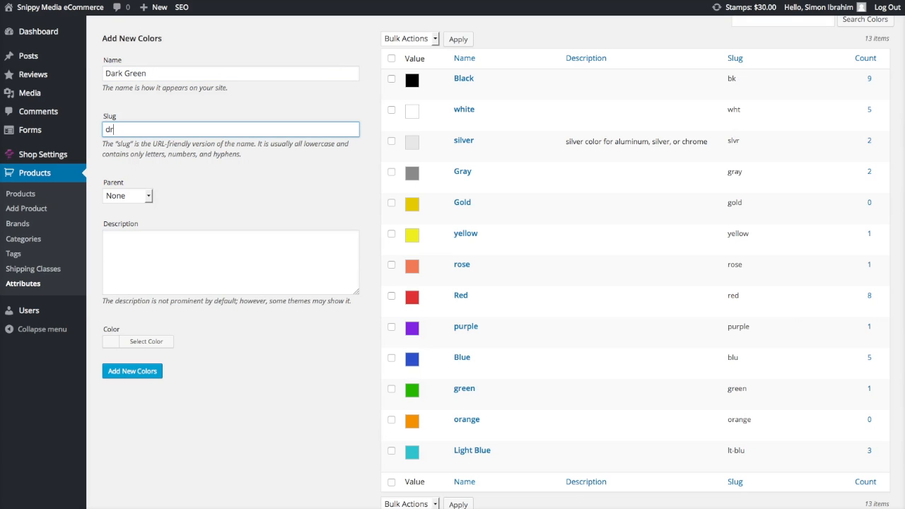
type("k-grn")
key("Tab")
key("Tab")
key("Tab")
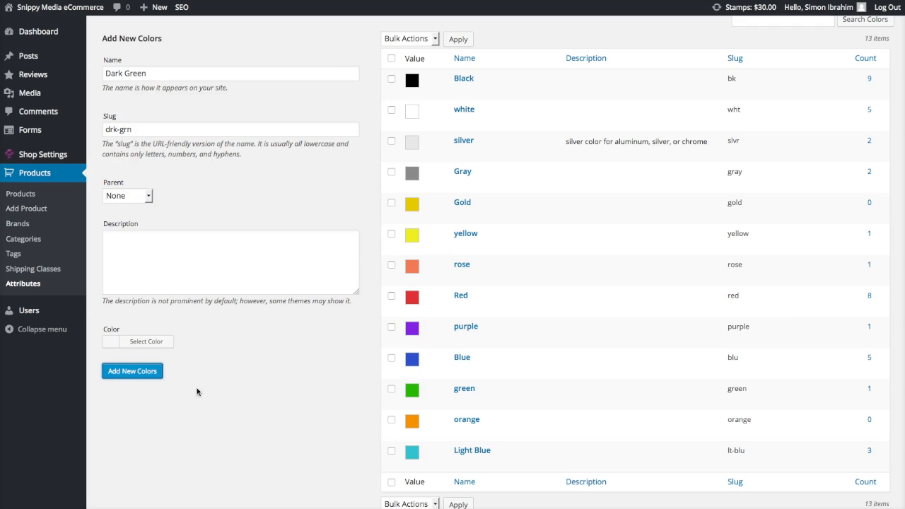
Choose a dark green for the Dark Green term by darkening the green preset and raising its saturation.
left_click(156, 343)
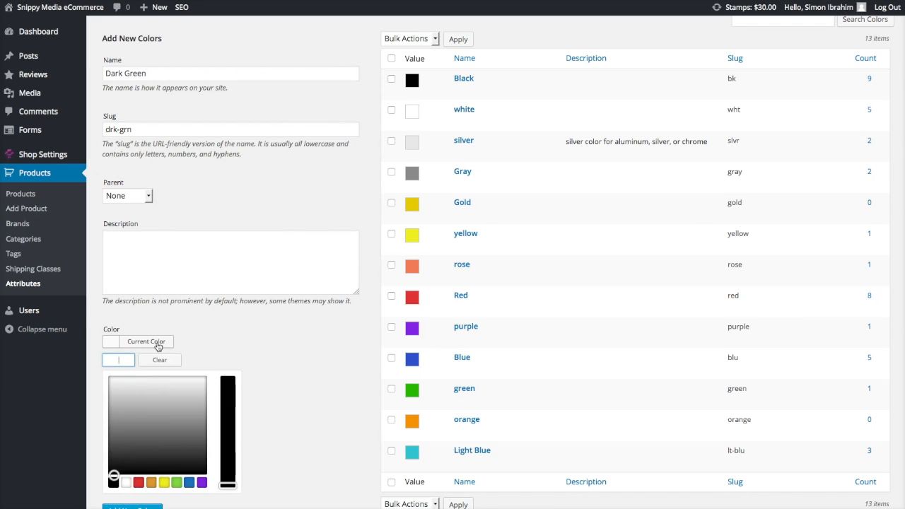
left_click(178, 482)
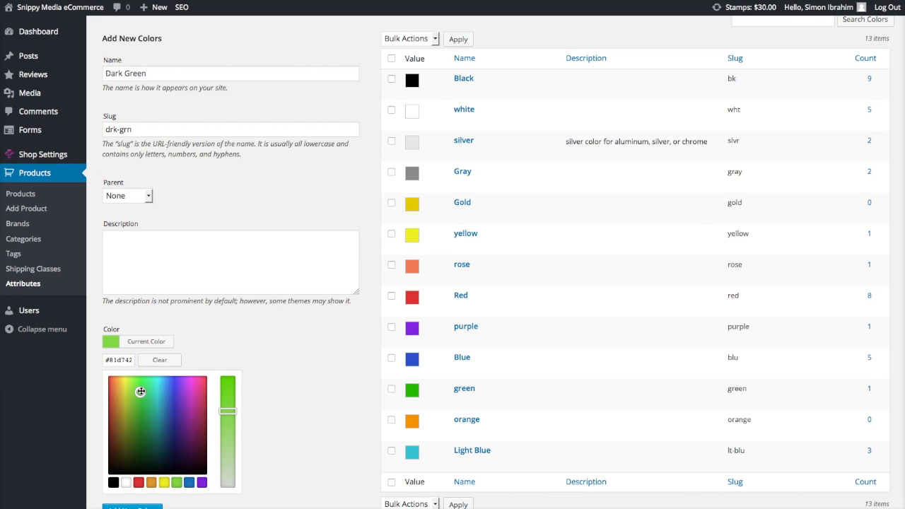
left_click_drag(140, 391, 138, 427)
left_click_drag(228, 409, 230, 389)
left_click(284, 380)
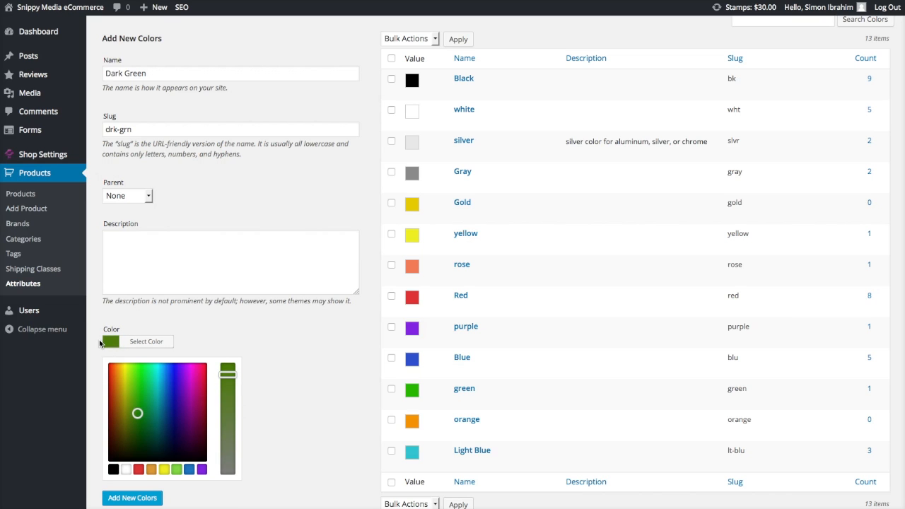
scroll(290, 428, "down", 1)
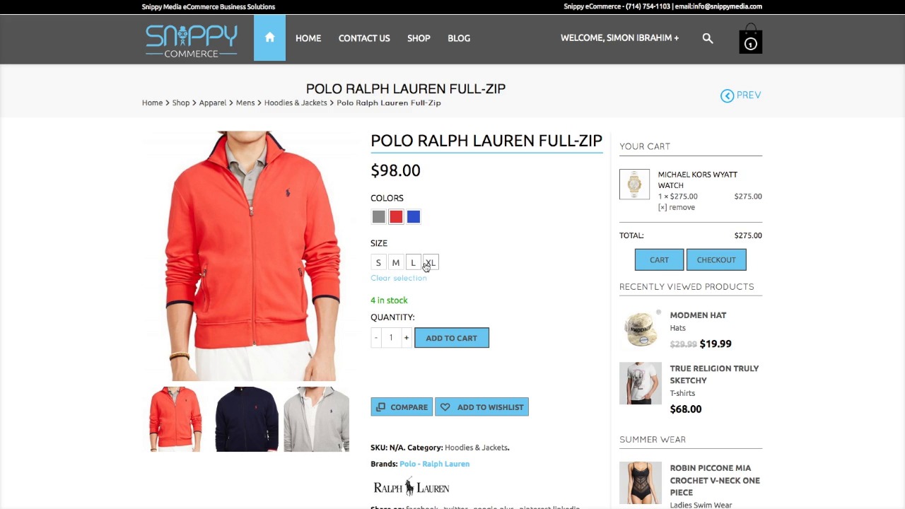
Preview the Polo Ralph Lauren Full-Zip variation in blue and size M on the store's product page.
left_click(414, 217)
left_click(396, 262)
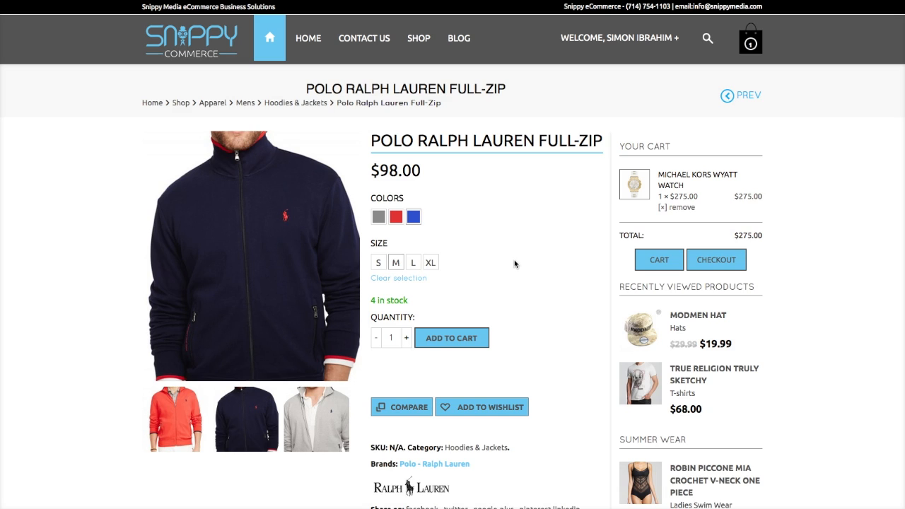
Review the Polo Ralph Lauren Full-Zip product details and open its Polo - Ralph Lauren brand page.
scroll(513, 262, "down", 3)
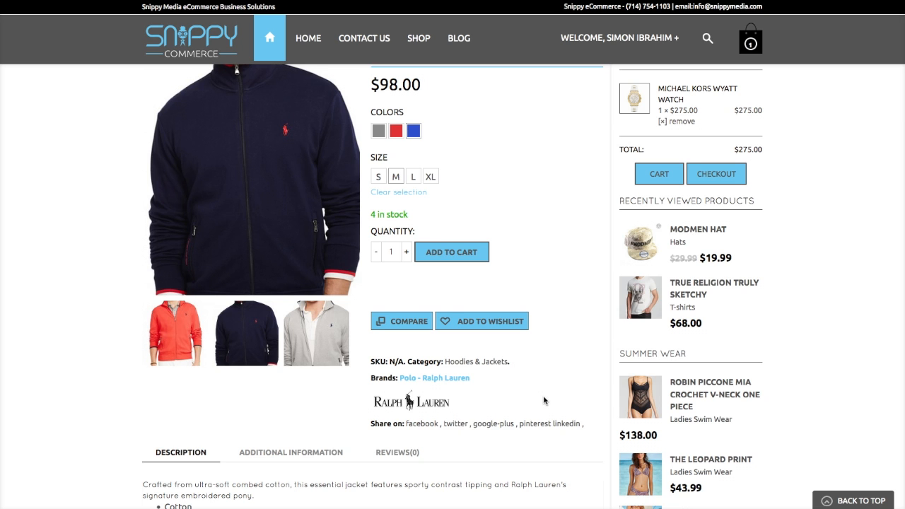
scroll(543, 400, "up", 1)
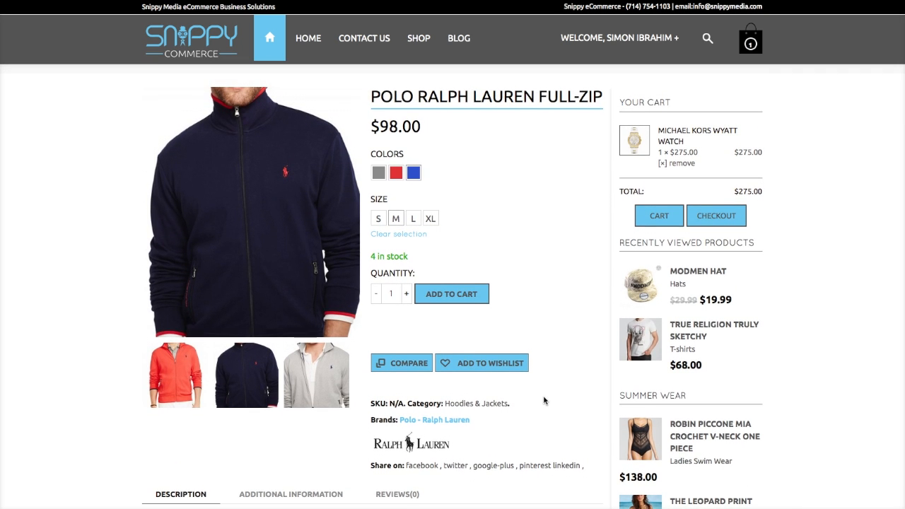
left_click(438, 421)
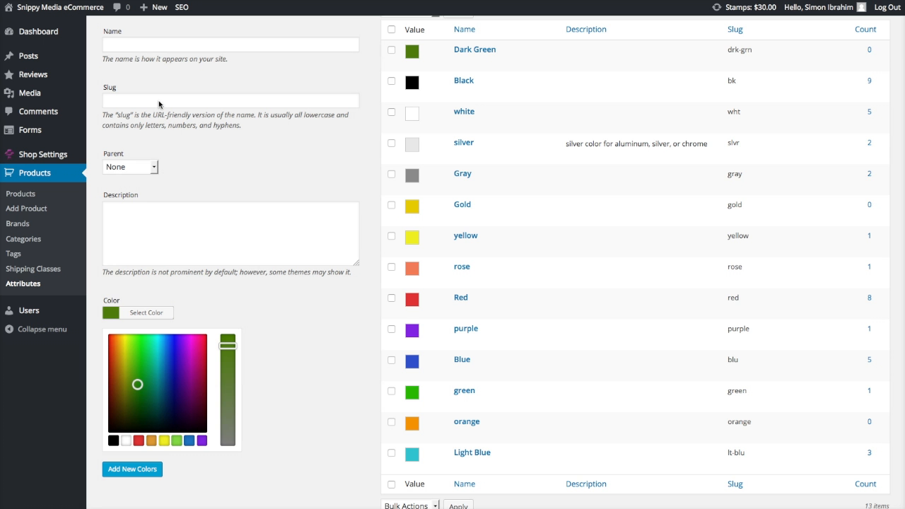
Start a new product brand named "Apple Inc." with the slug "apple", leaving its parent, description, URL and featured option unset.
left_click(20, 225)
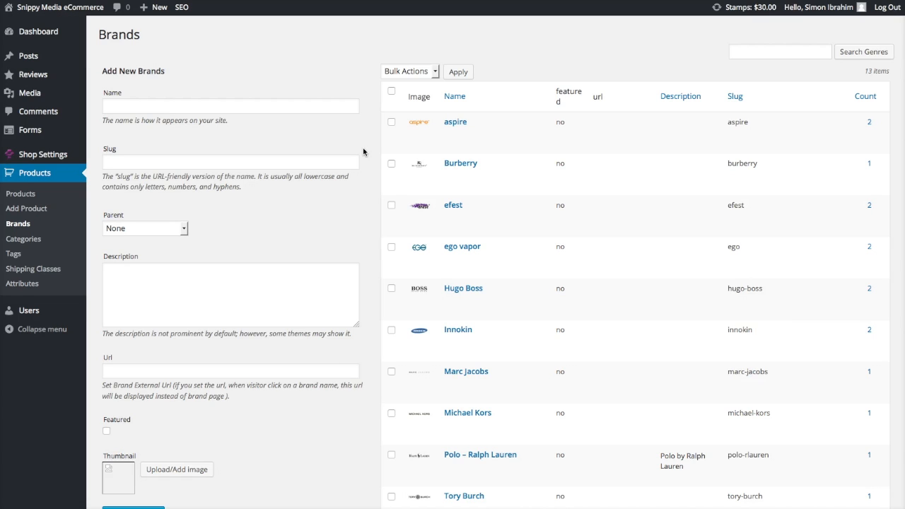
left_click(313, 106)
type("A")
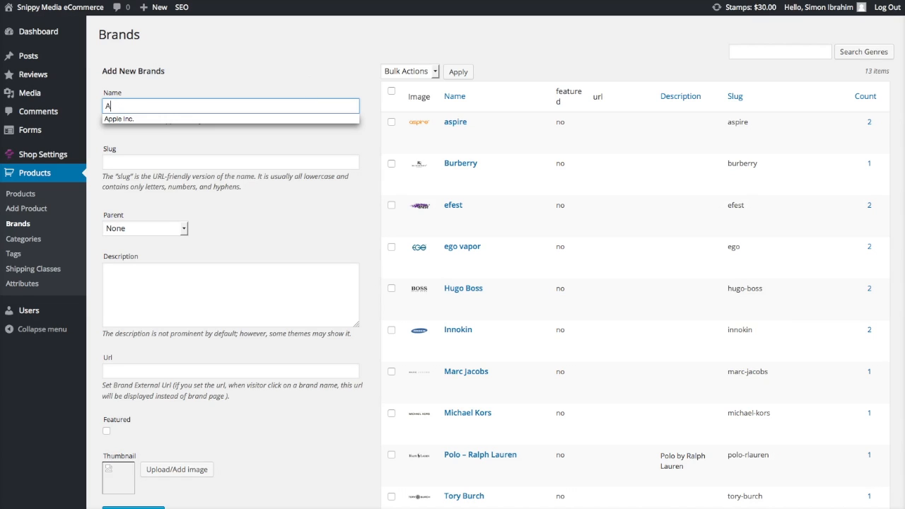
type("pple Inc.")
key("Tab")
type("apple")
key("Tab")
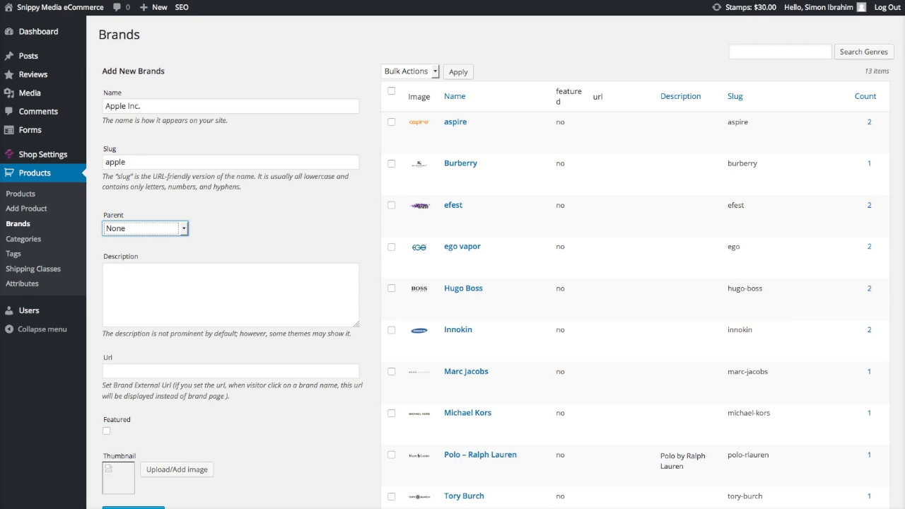
key("Tab")
key("Tab")
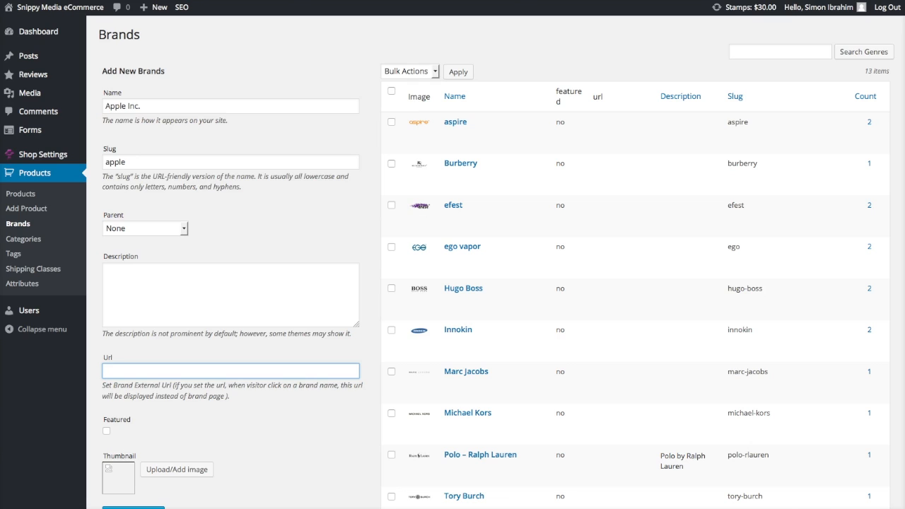
key("Tab")
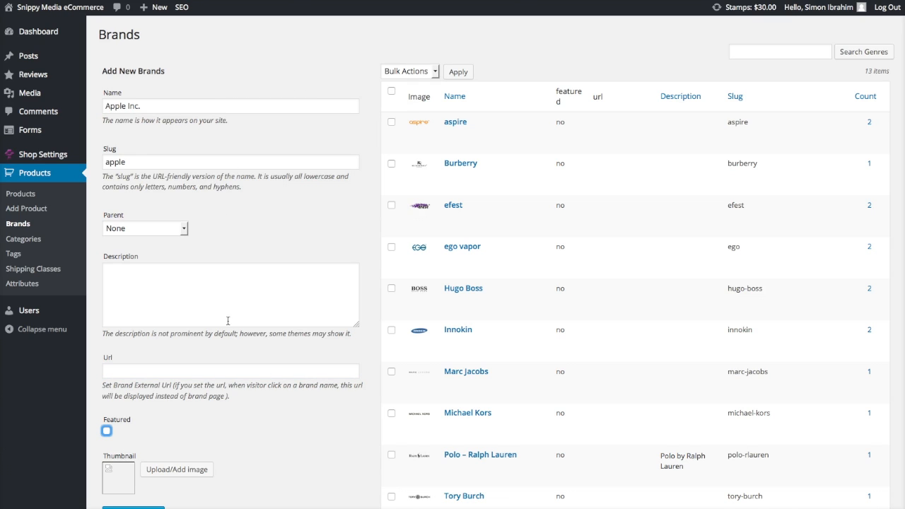
Upload Apple_Logo.png from the Sample Product folder as the Apple Inc. brand's thumbnail and add the brand.
scroll(373, 330, "down", 2)
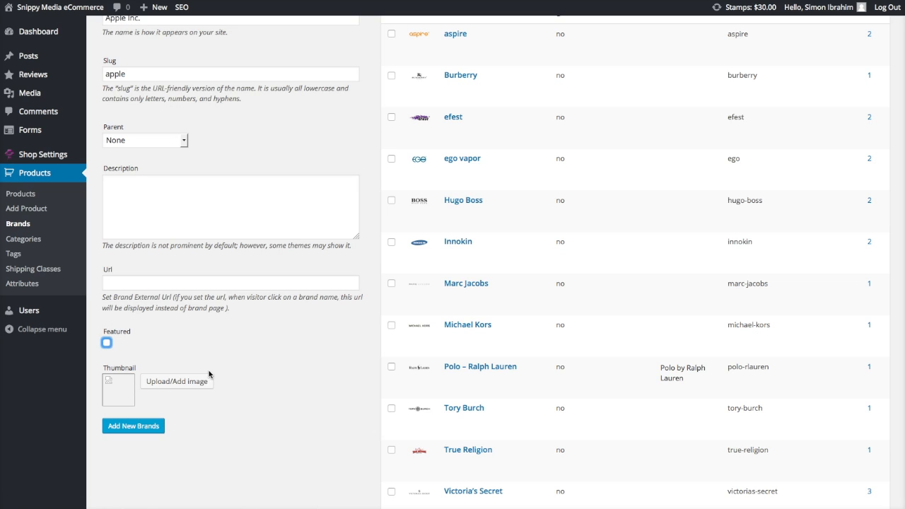
left_click(180, 383)
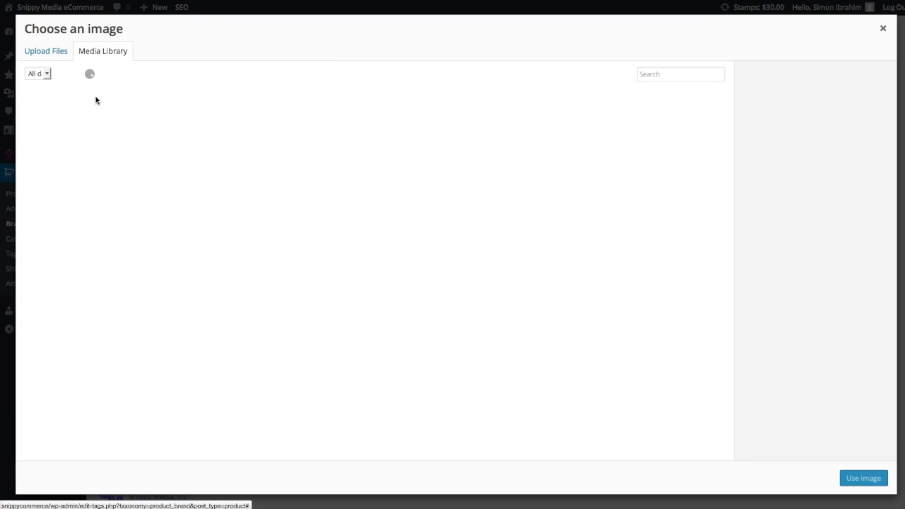
left_click(54, 58)
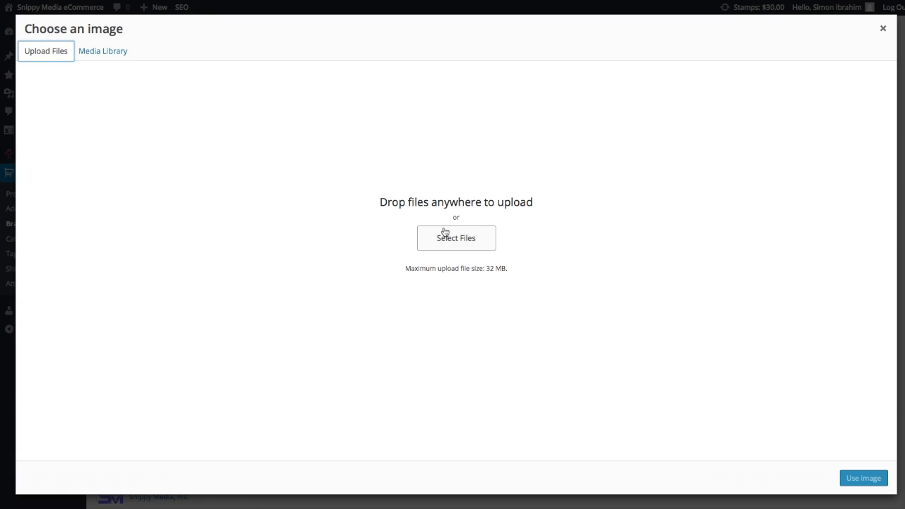
left_click(470, 247)
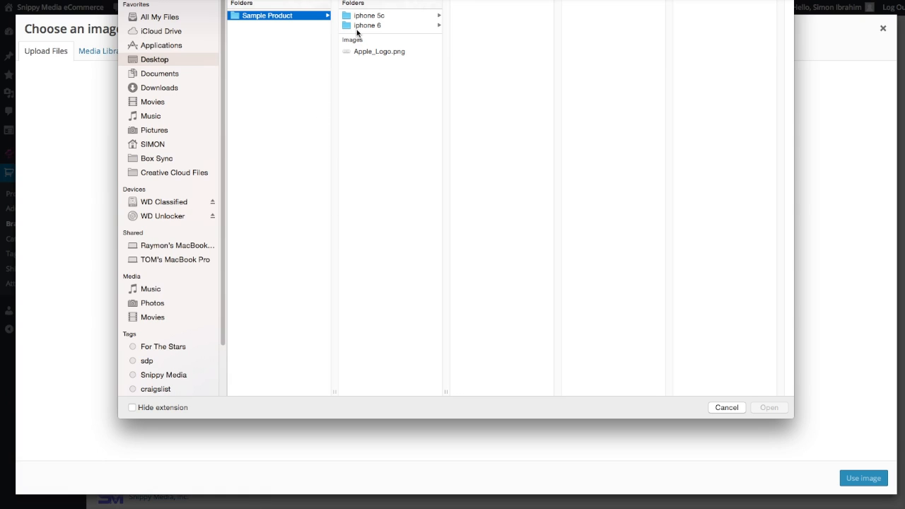
left_click(387, 51)
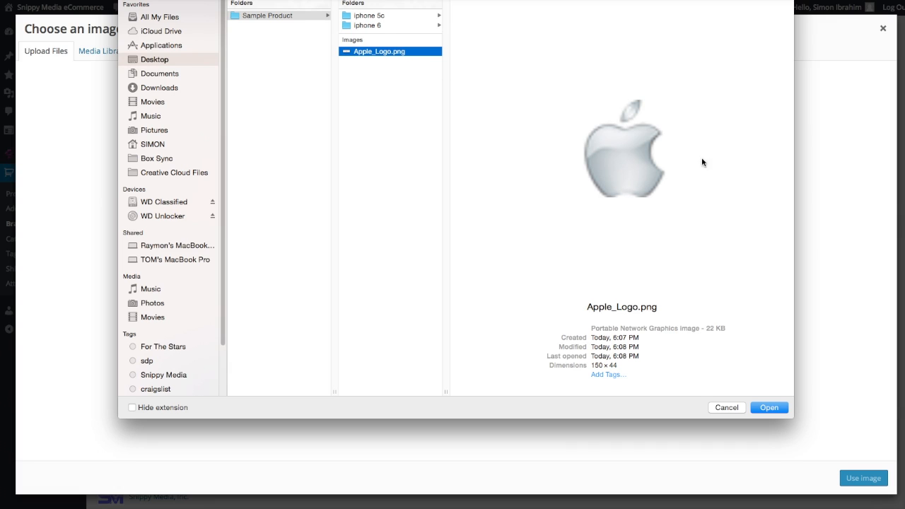
left_click(769, 408)
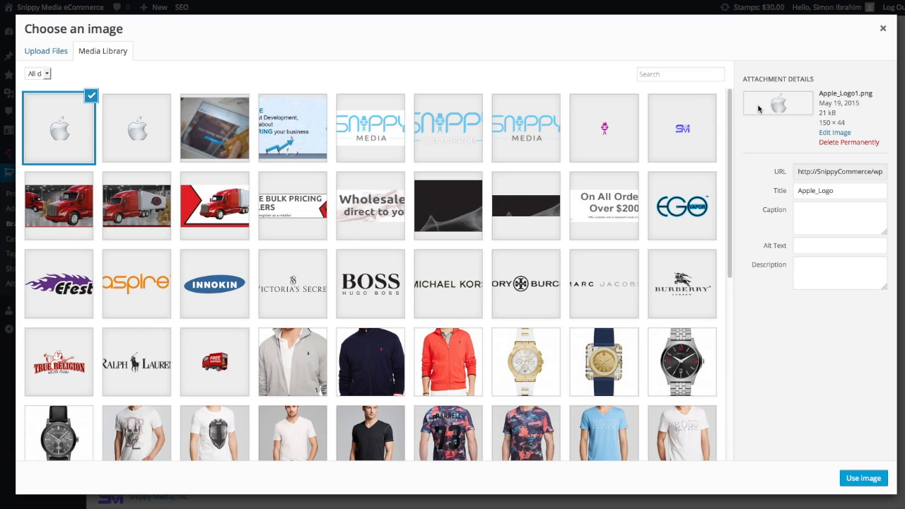
left_click(863, 478)
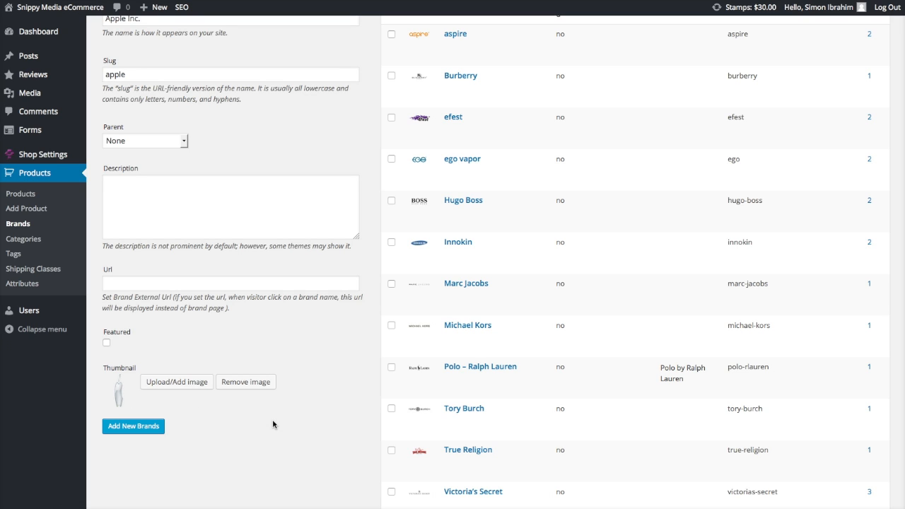
left_click(142, 426)
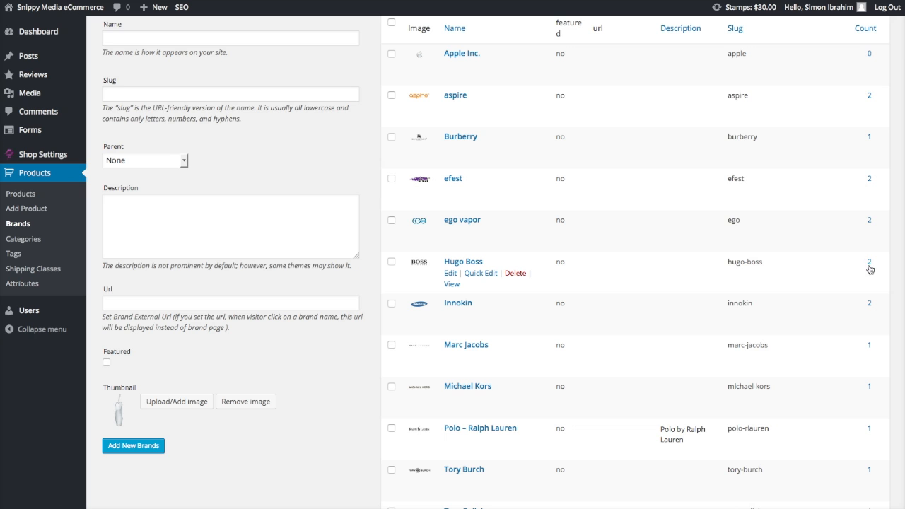
View the Hugo Boss brand's product page in the store.
left_click(462, 263)
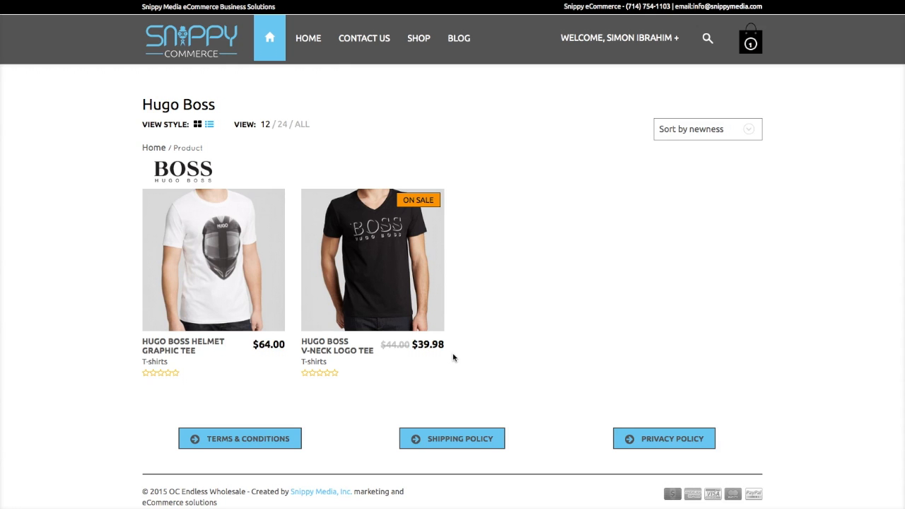